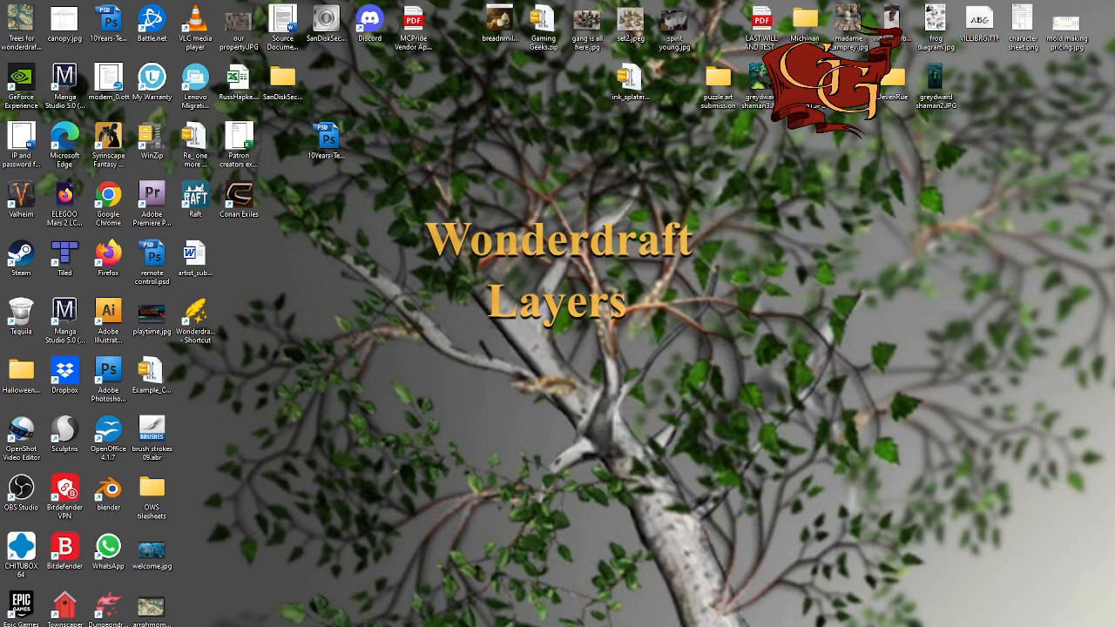
- Launch Wonderdraft from its desktop shortcut with administrator rights
{"action": "left_click", "coordinate": [200, 317]}
{"action": "right_click", "coordinate": [200, 319]}
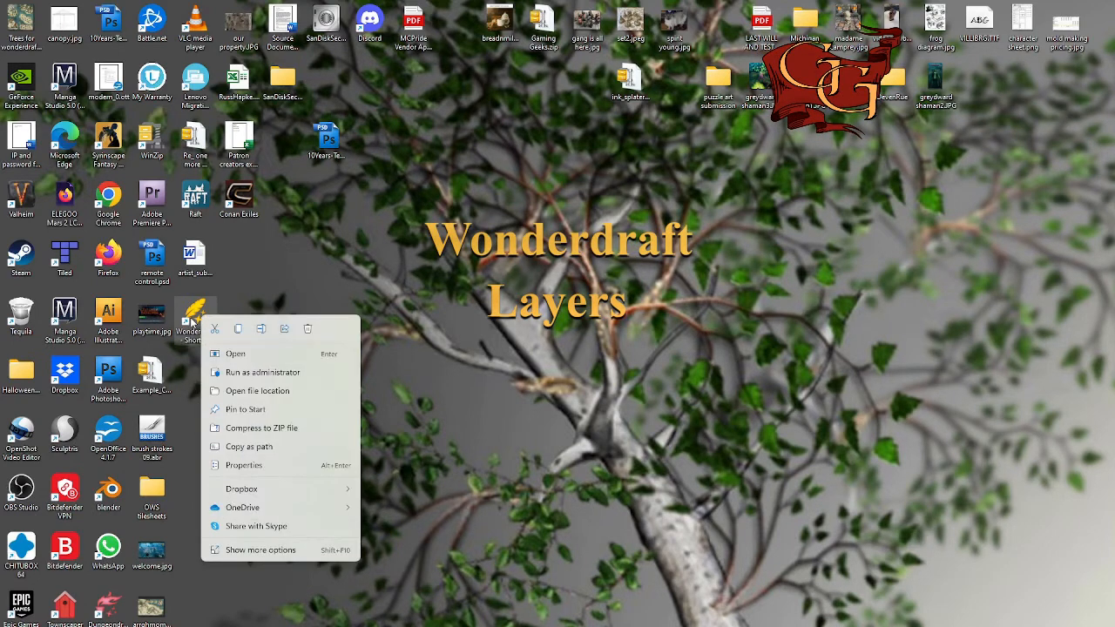
{"action": "left_click", "coordinate": [263, 374]}
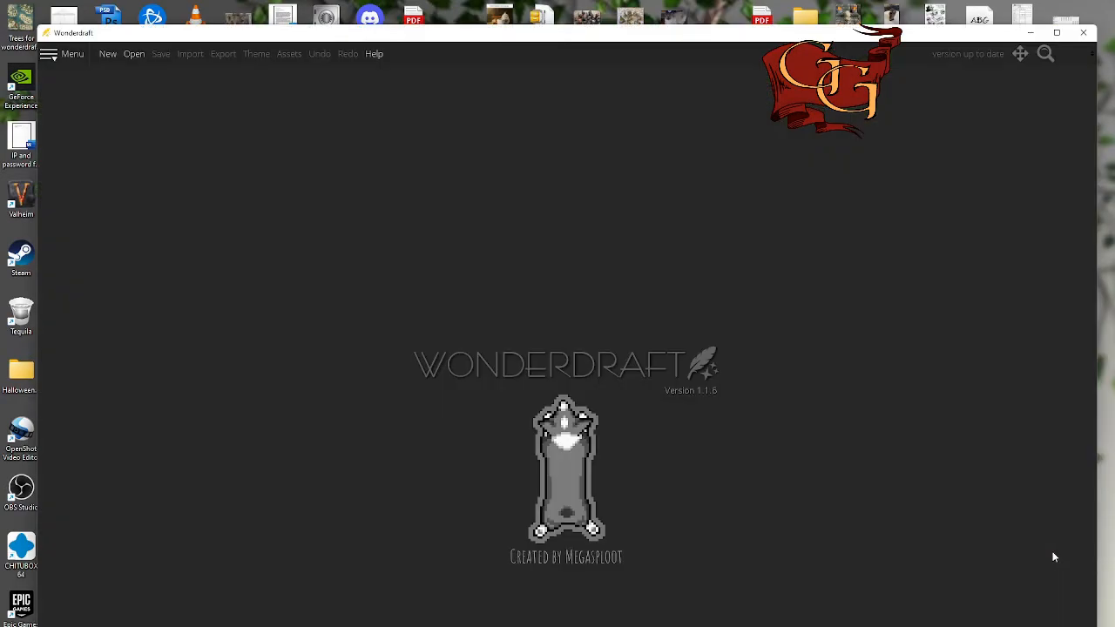
- Open the saved map file "video tutorial map.wonderdraft_map"
{"action": "left_click", "coordinate": [133, 54]}
{"action": "scroll", "coordinate": [237, 288], "scroll_direction": "down", "scroll_amount": 2}
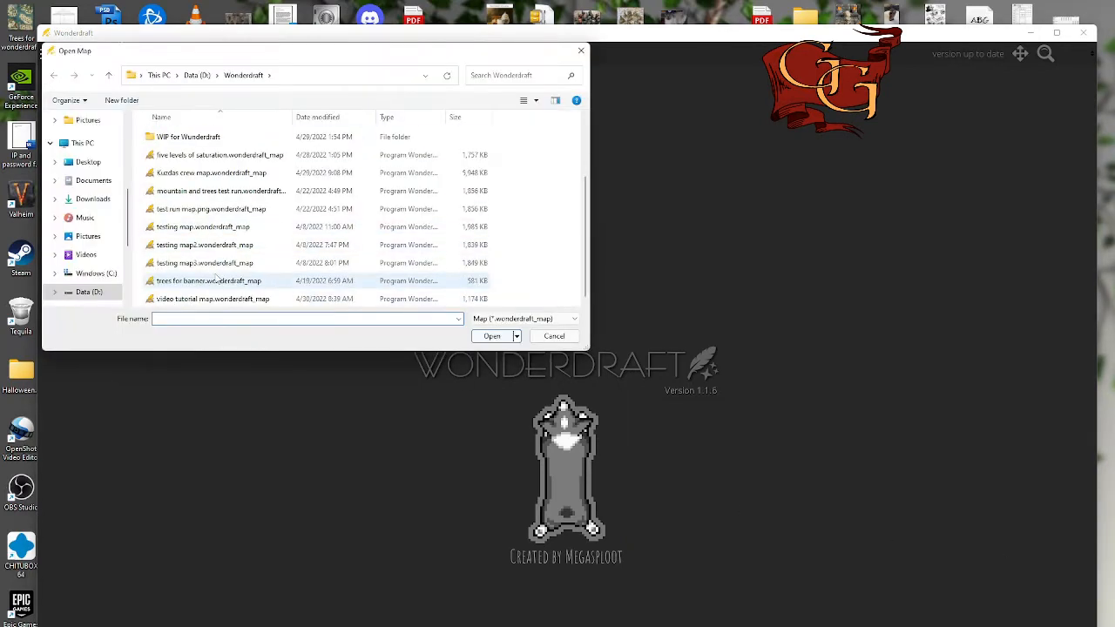
{"action": "left_click", "coordinate": [195, 300]}
{"action": "left_click", "coordinate": [490, 337]}
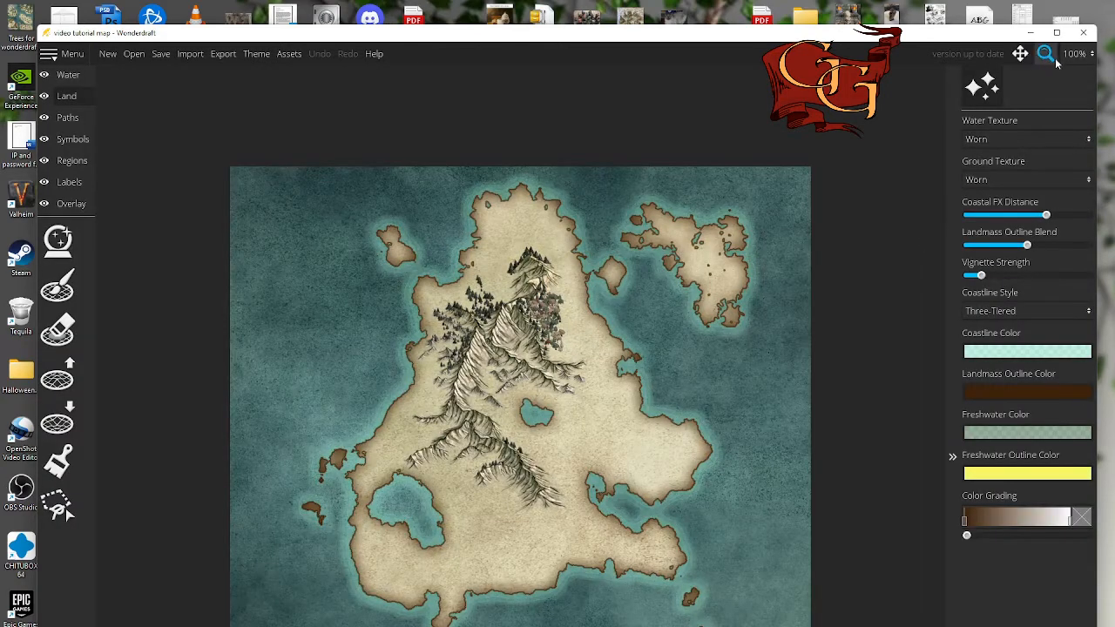
- Place a crater-topped mountain symbol at symbol scale 35 on the open land east of the large southwestern lake
{"action": "left_click", "coordinate": [1082, 56]}
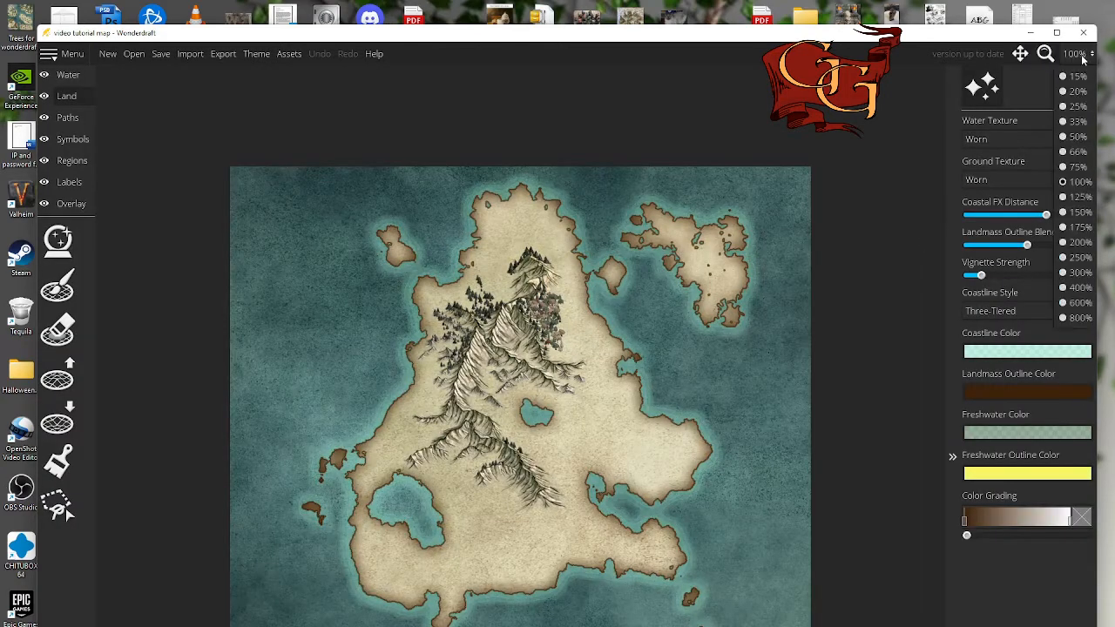
{"action": "left_click", "coordinate": [1079, 272]}
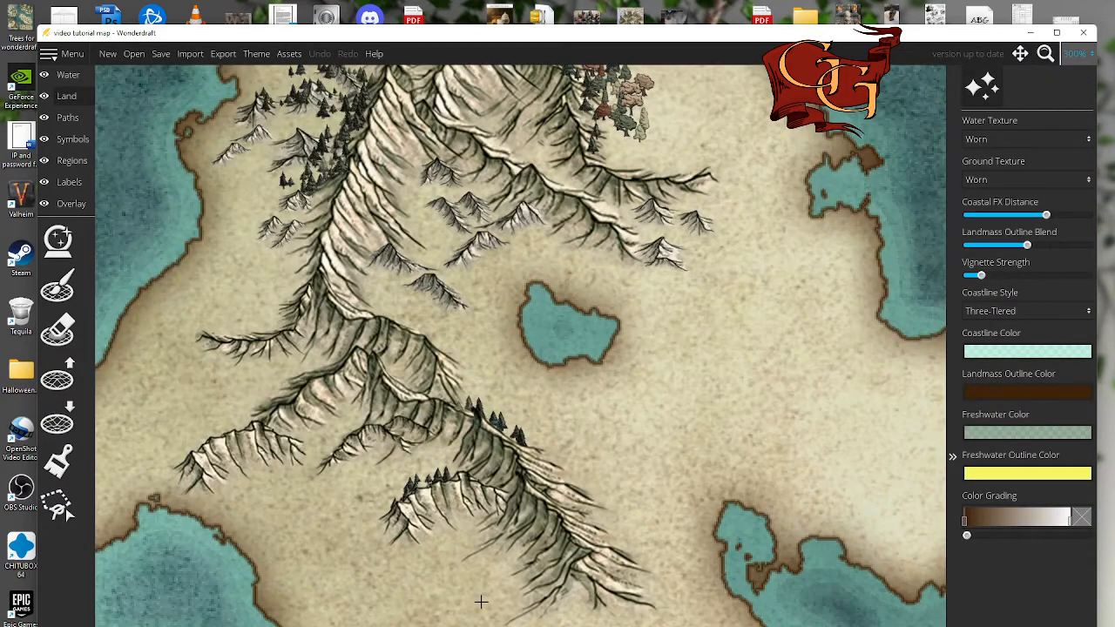
{"action": "left_click_drag", "start_coordinate": [481, 602], "coordinate": [649, 357]}
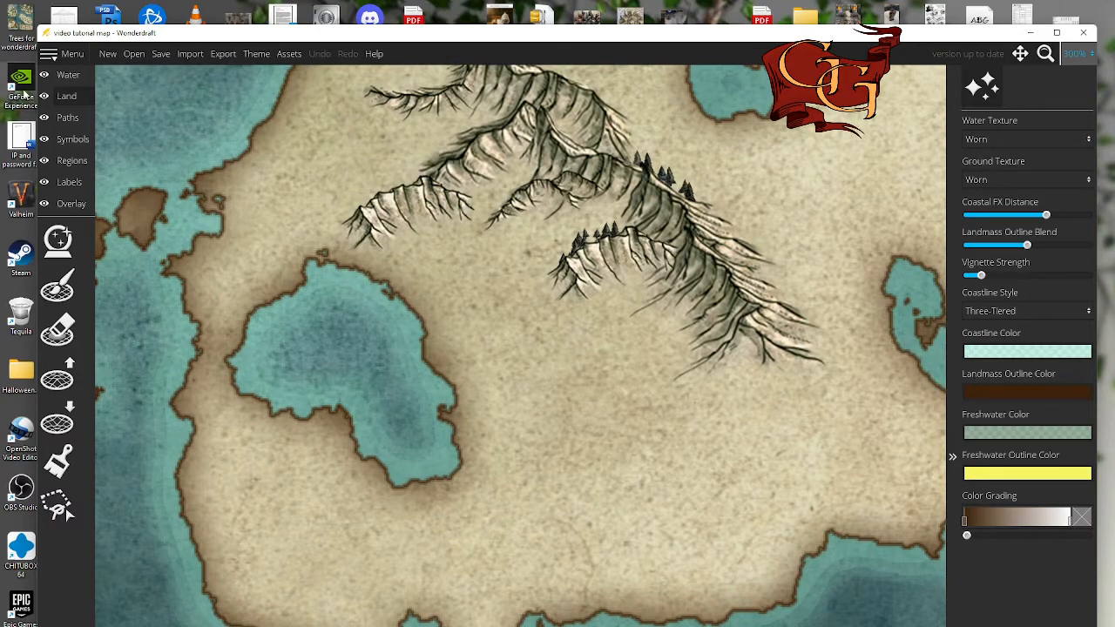
{"action": "left_click", "coordinate": [70, 139]}
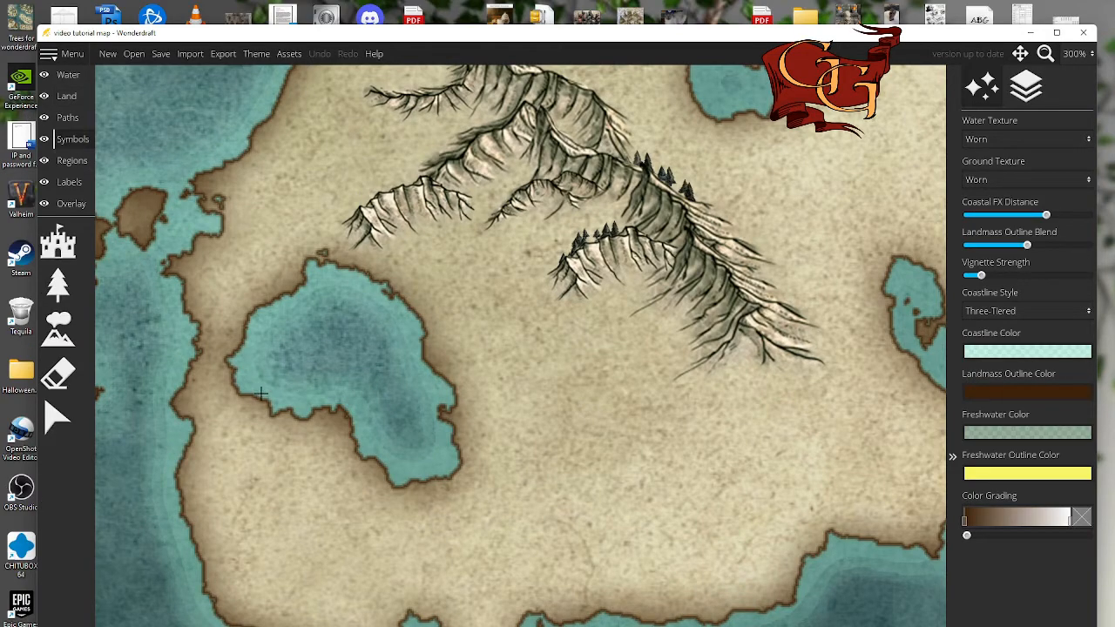
{"action": "left_click", "coordinate": [57, 330]}
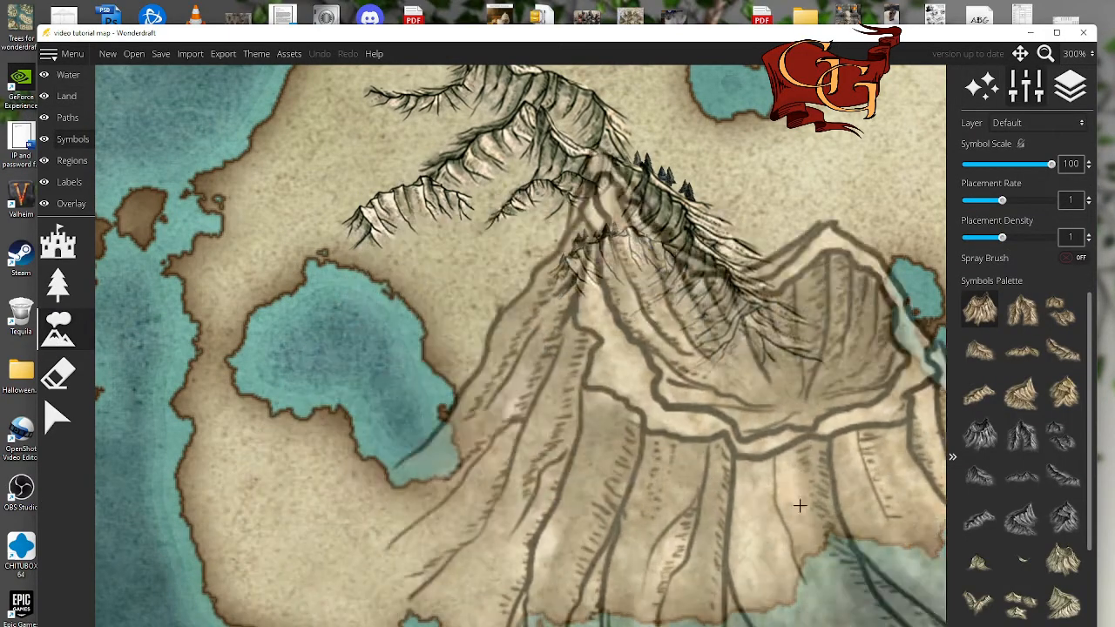
{"action": "scroll", "coordinate": [1063, 571], "scroll_direction": "down", "scroll_amount": 5}
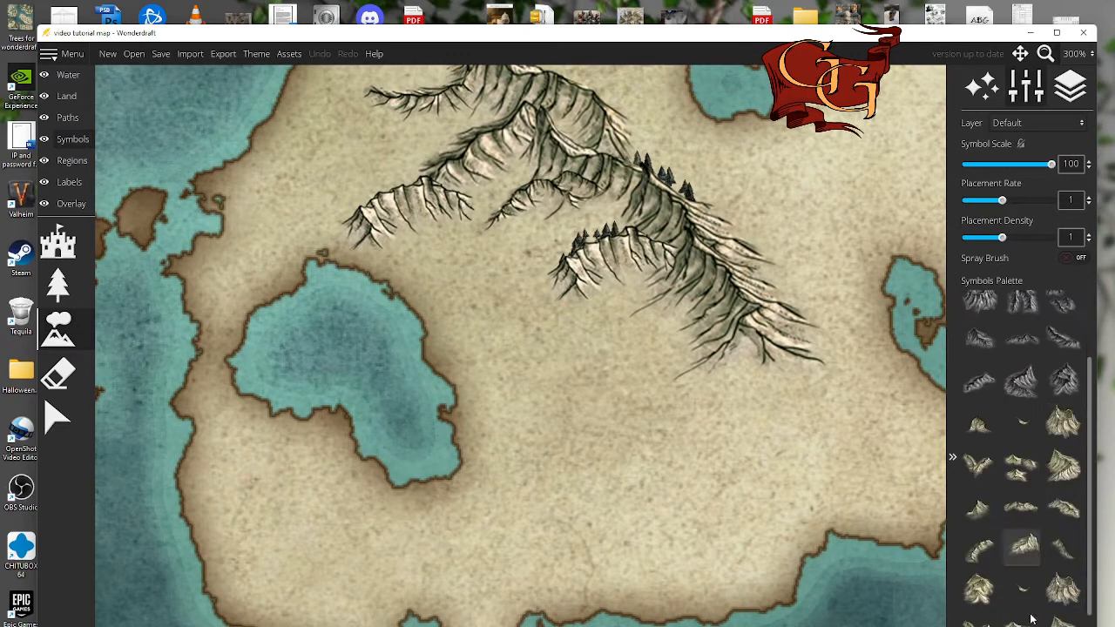
{"action": "scroll", "coordinate": [1046, 523], "scroll_direction": "up", "scroll_amount": 2}
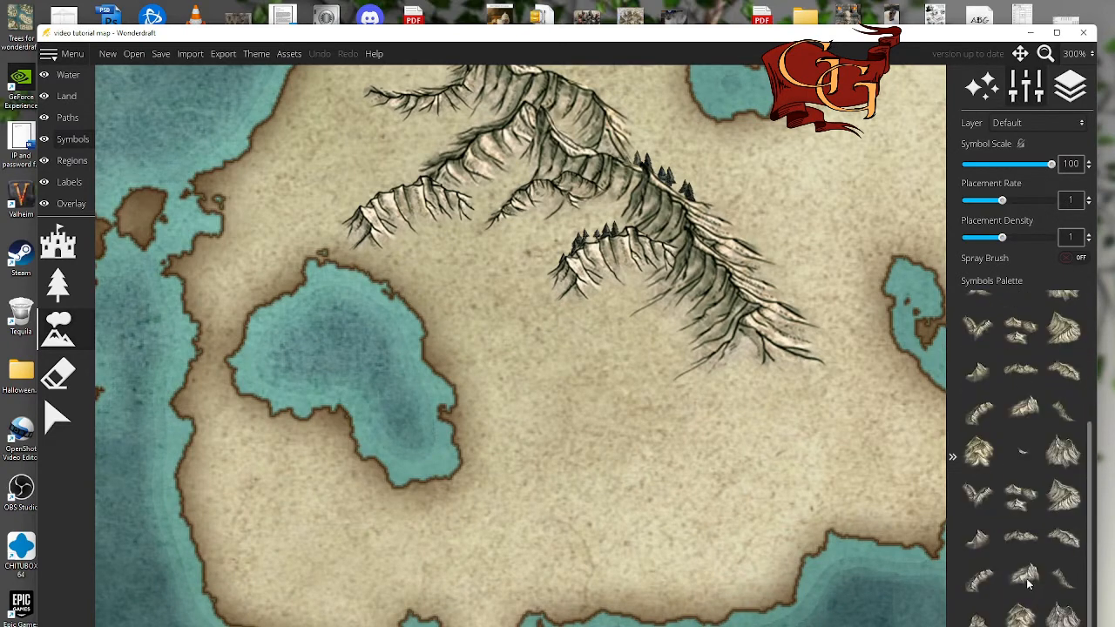
{"action": "scroll", "coordinate": [1065, 454], "scroll_direction": "up", "scroll_amount": 2}
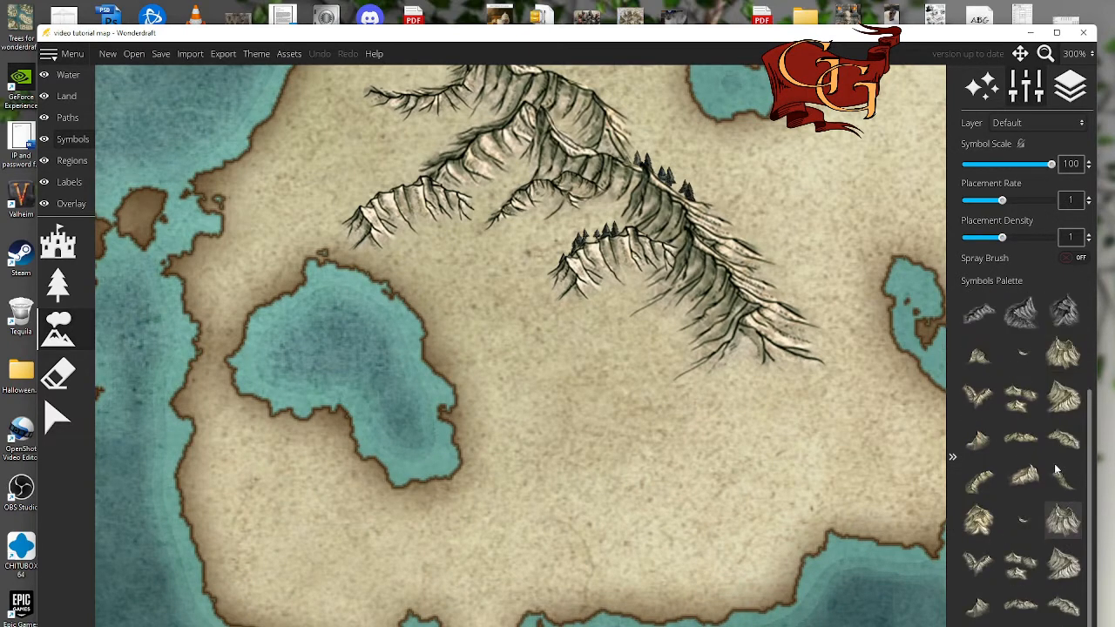
{"action": "left_click", "coordinate": [1063, 353]}
{"action": "scroll", "coordinate": [604, 438], "scroll_direction": "down", "scroll_amount": 10}
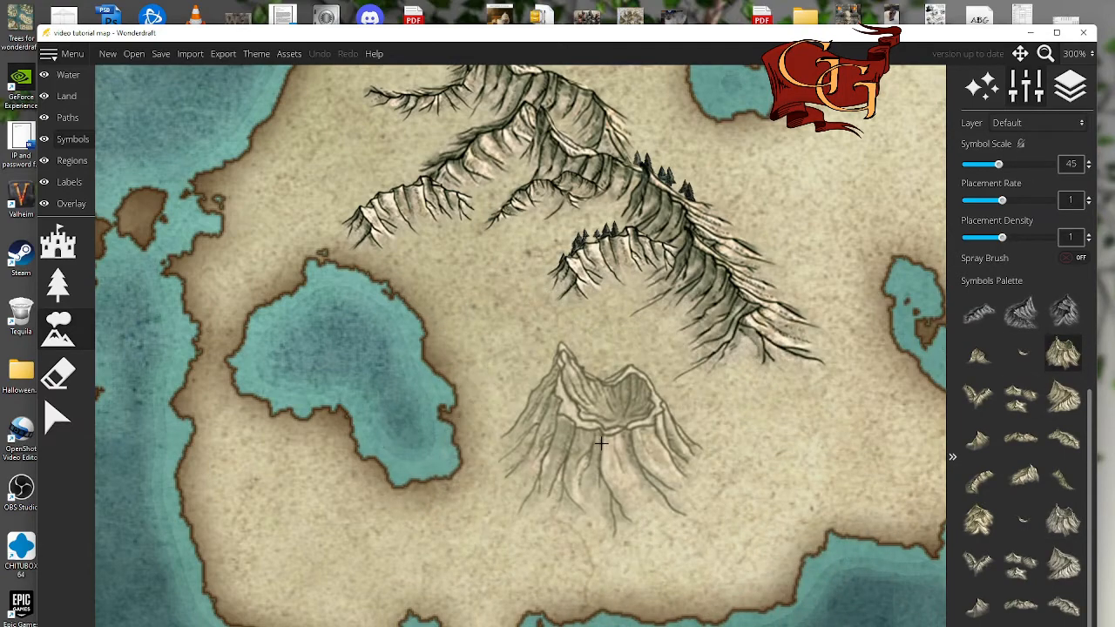
{"action": "scroll", "coordinate": [602, 443], "scroll_direction": "down", "scroll_amount": 2}
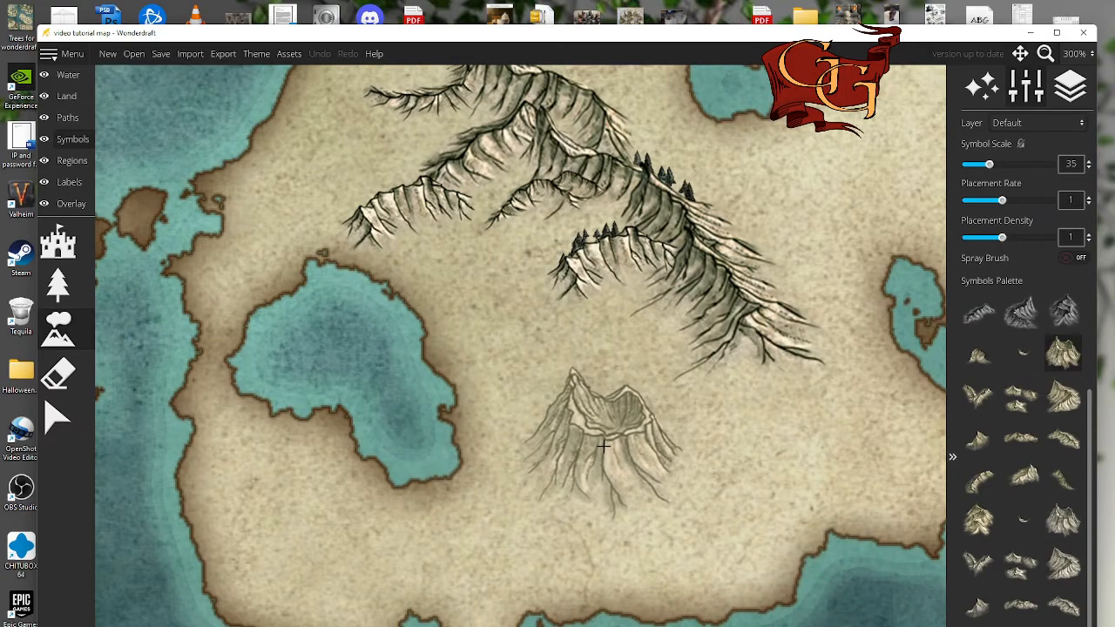
{"action": "left_click", "coordinate": [606, 445]}
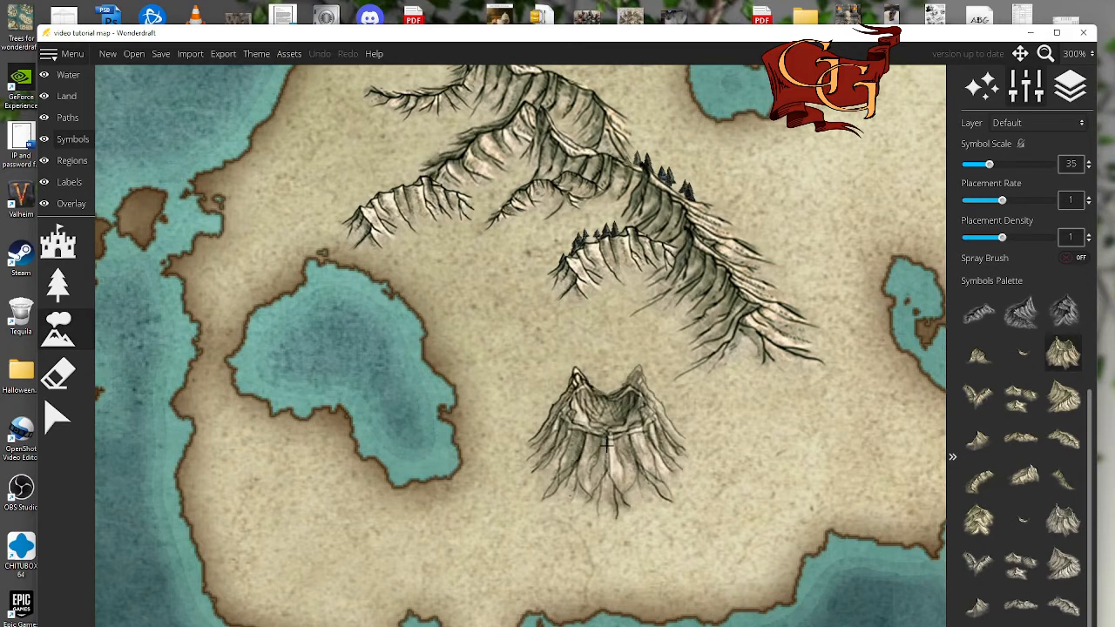
- Add two sloping ridge mountain symbols to the crater mountain, one on its southeast flank and one on its northwest flank
{"action": "left_click", "coordinate": [1063, 397]}
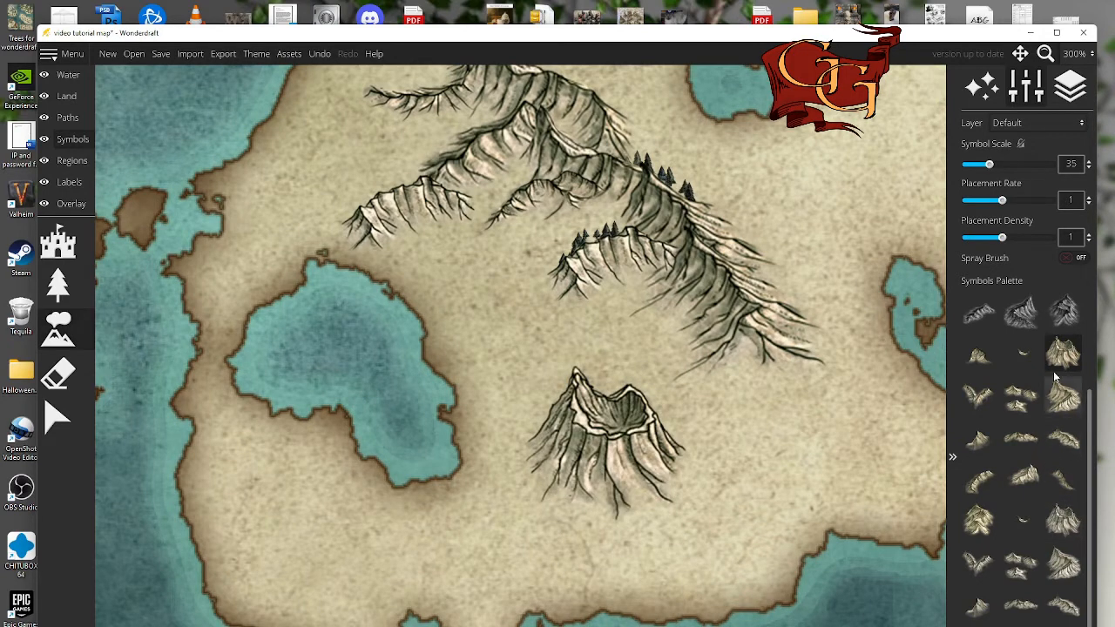
{"action": "left_click", "coordinate": [696, 468]}
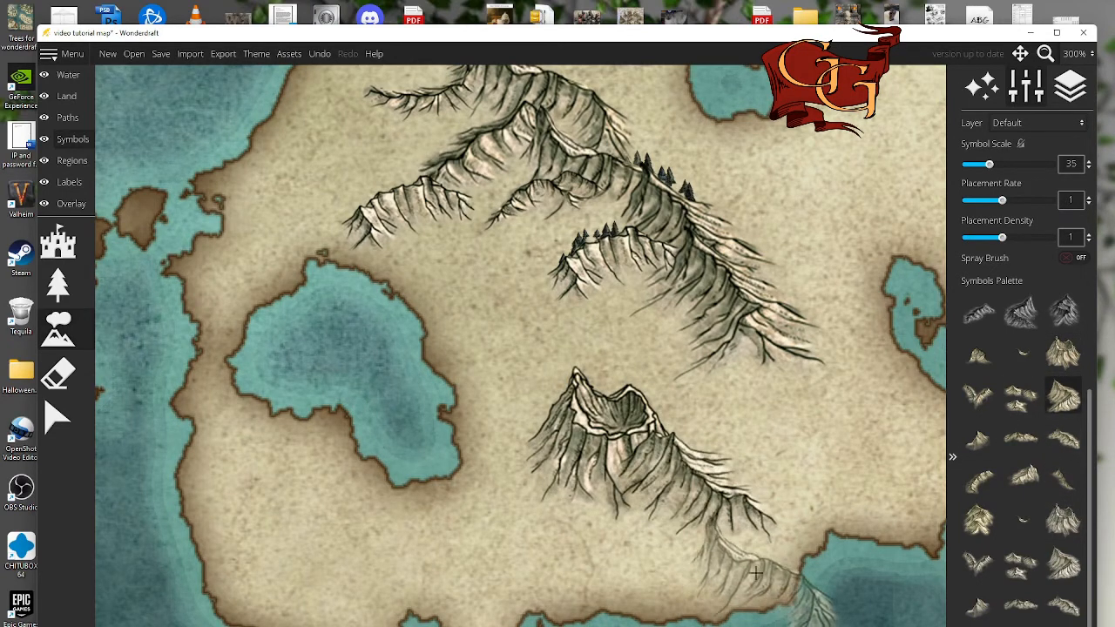
{"action": "left_click", "coordinate": [505, 357]}
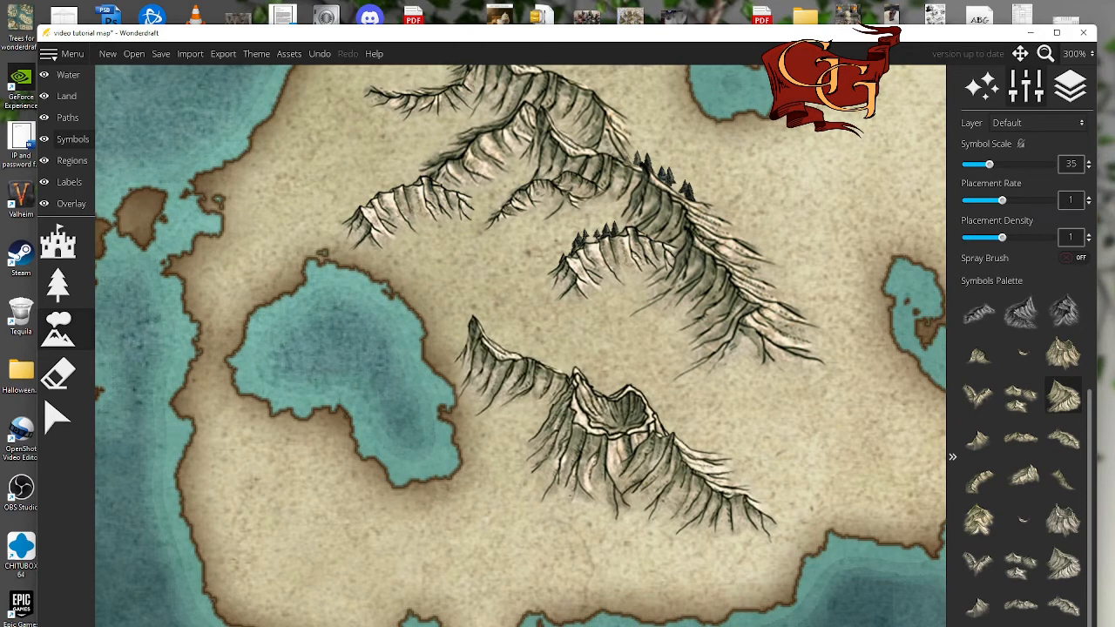
- Extend a narrow mountain ridge southwest from the crater mountain with two overlapping small ridge symbols
{"action": "left_click", "coordinate": [980, 479]}
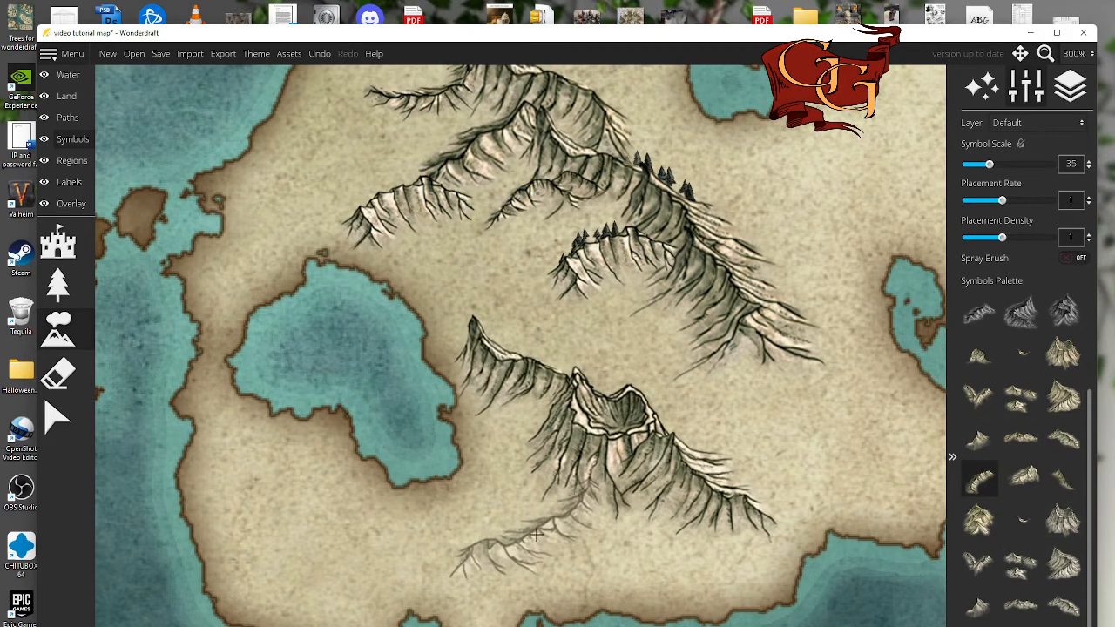
{"action": "left_click", "coordinate": [549, 527]}
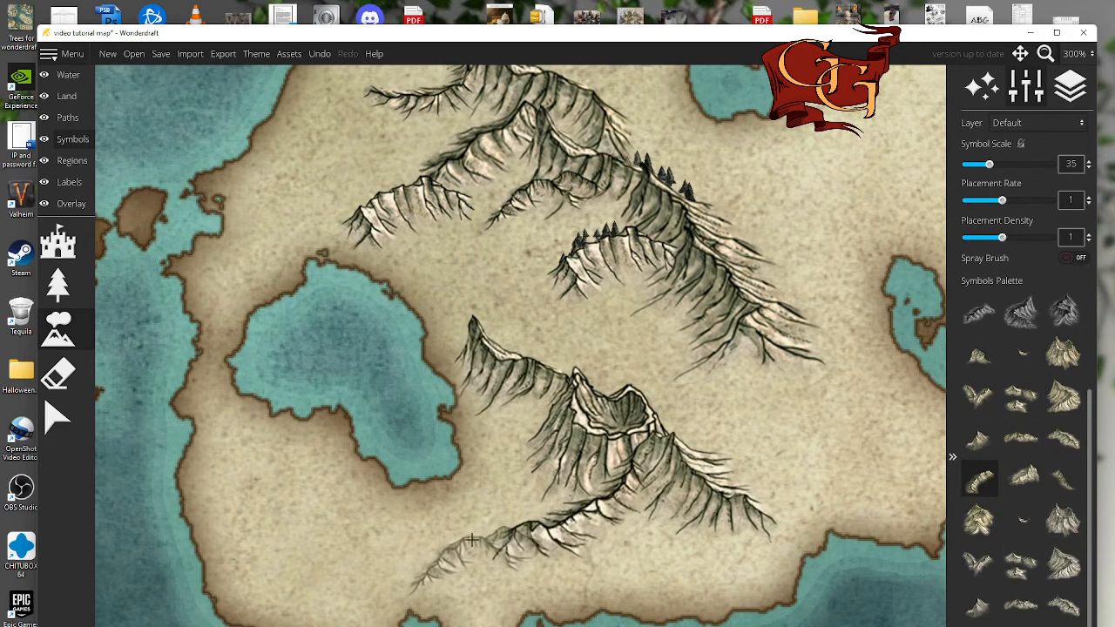
{"action": "left_click", "coordinate": [470, 540]}
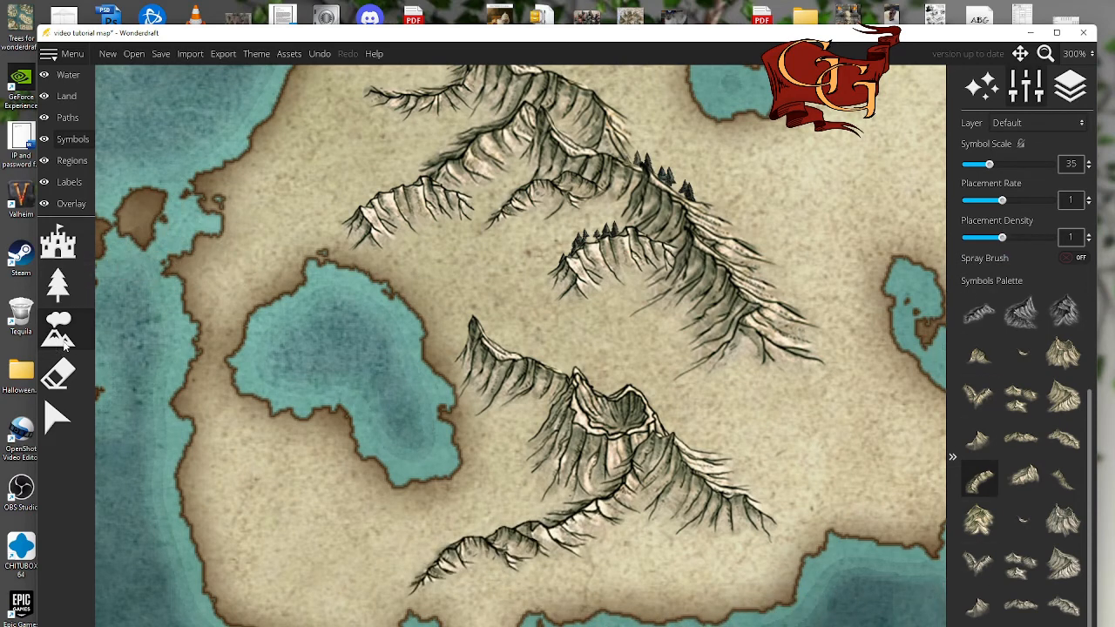
- Turn on Layer Management for the map symbols
{"action": "left_click", "coordinate": [1070, 85]}
{"action": "left_click", "coordinate": [1069, 124]}
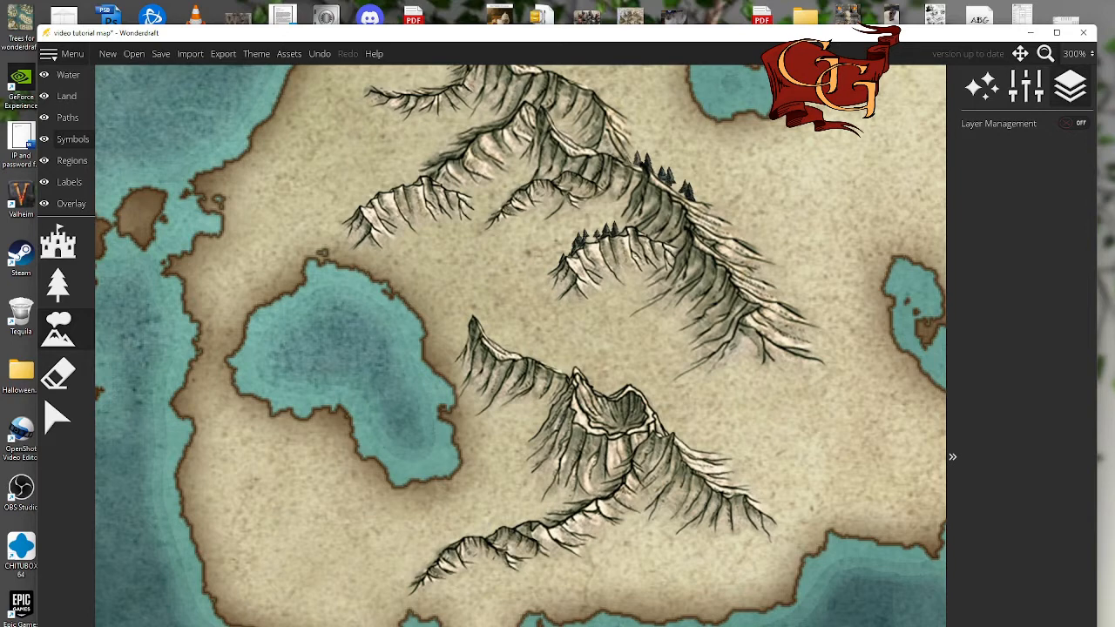
{"action": "left_click", "coordinate": [1080, 123]}
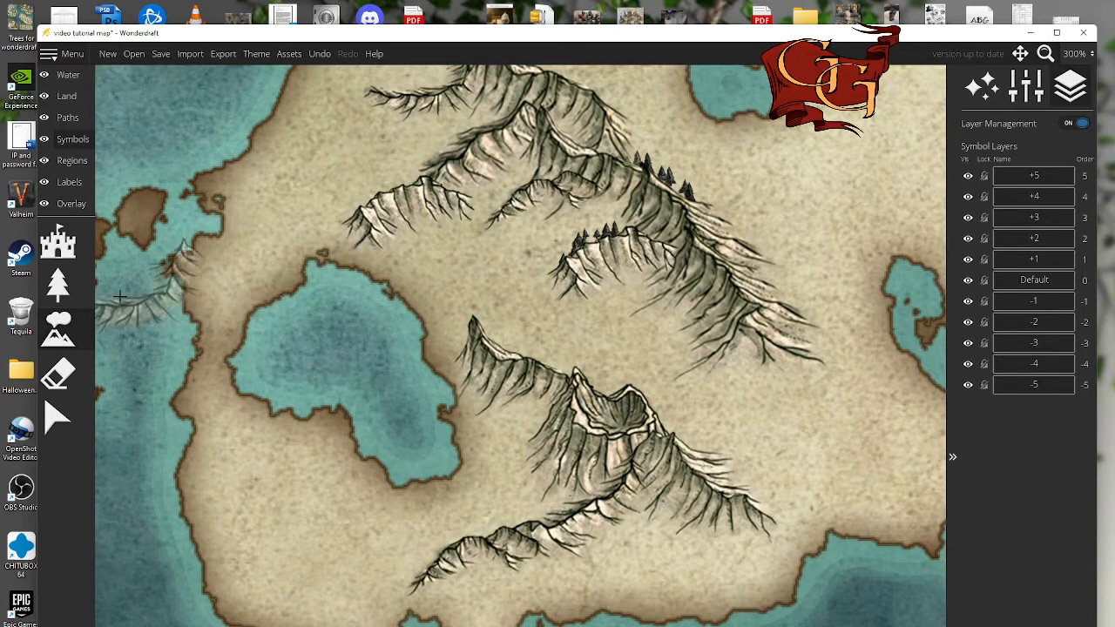
- Pick the dark pine tree symbol for the tree brush
{"action": "left_click", "coordinate": [59, 292]}
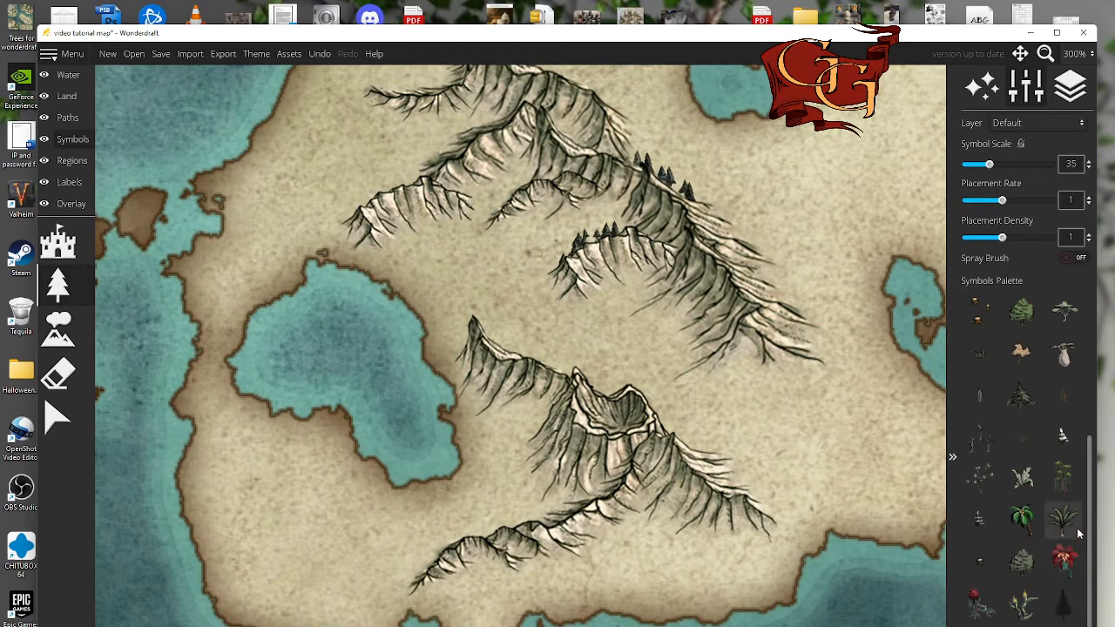
{"action": "left_click", "coordinate": [1022, 519]}
{"action": "left_click", "coordinate": [1019, 398]}
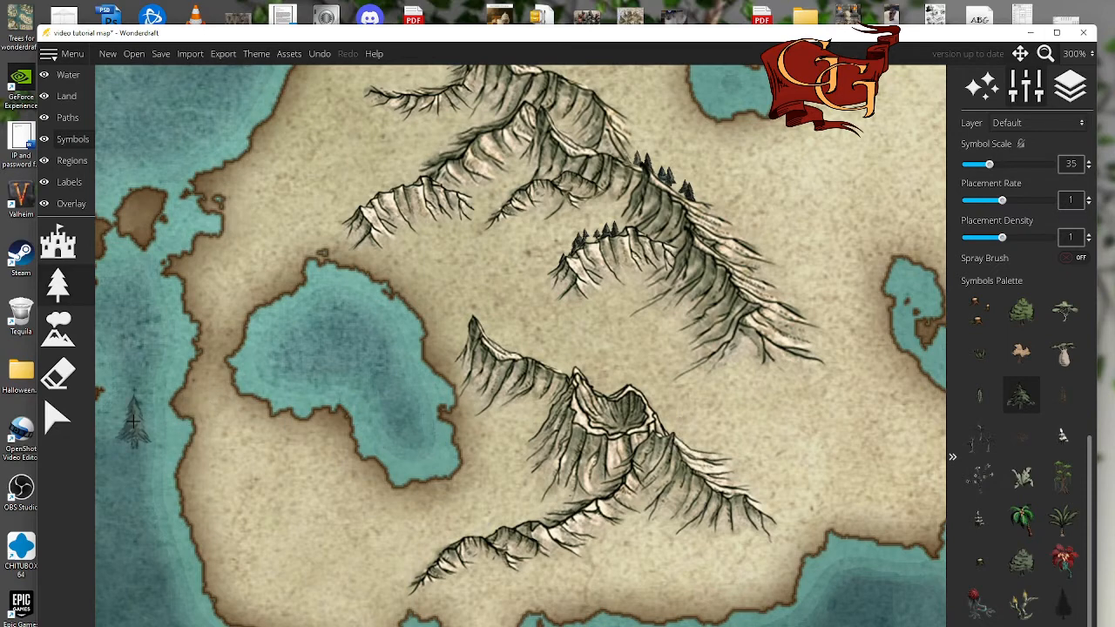
- Select the newly placed mountain pieces one at a time to examine them as separate symbols, and clear the selection
{"action": "left_click", "coordinate": [58, 418]}
{"action": "left_click", "coordinate": [477, 333]}
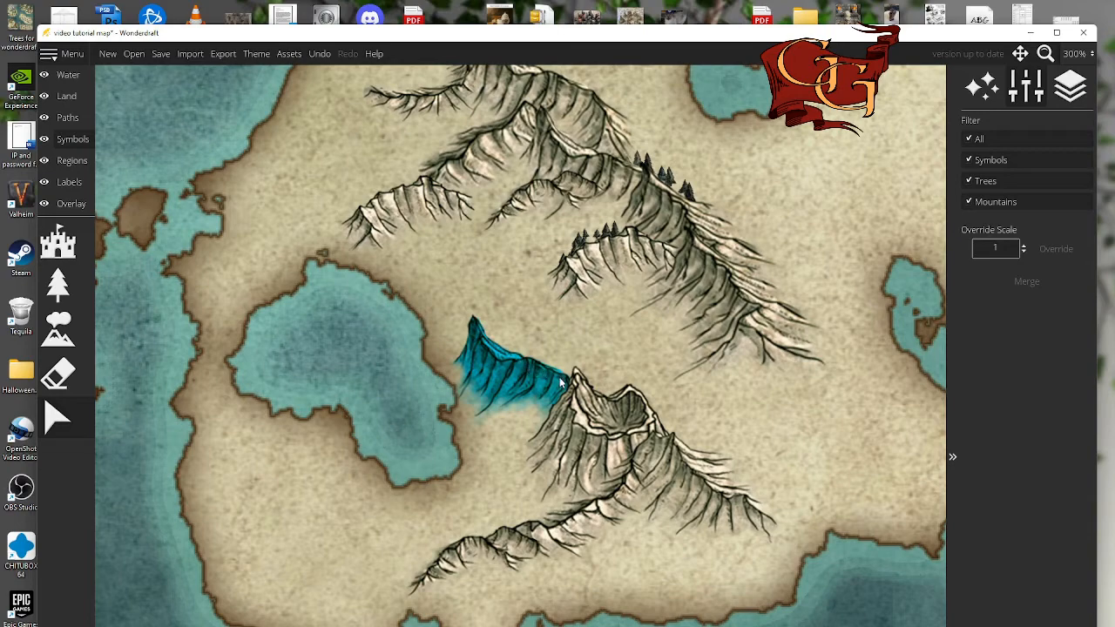
{"action": "left_click", "coordinate": [573, 408]}
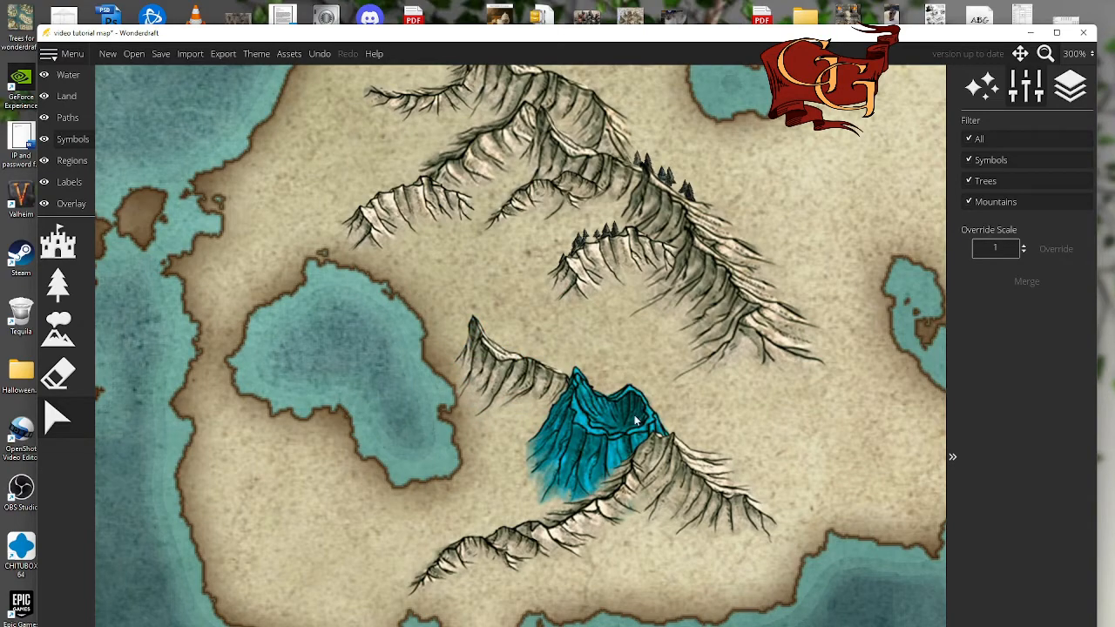
{"action": "left_click", "coordinate": [702, 476]}
{"action": "left_click", "coordinate": [440, 410]}
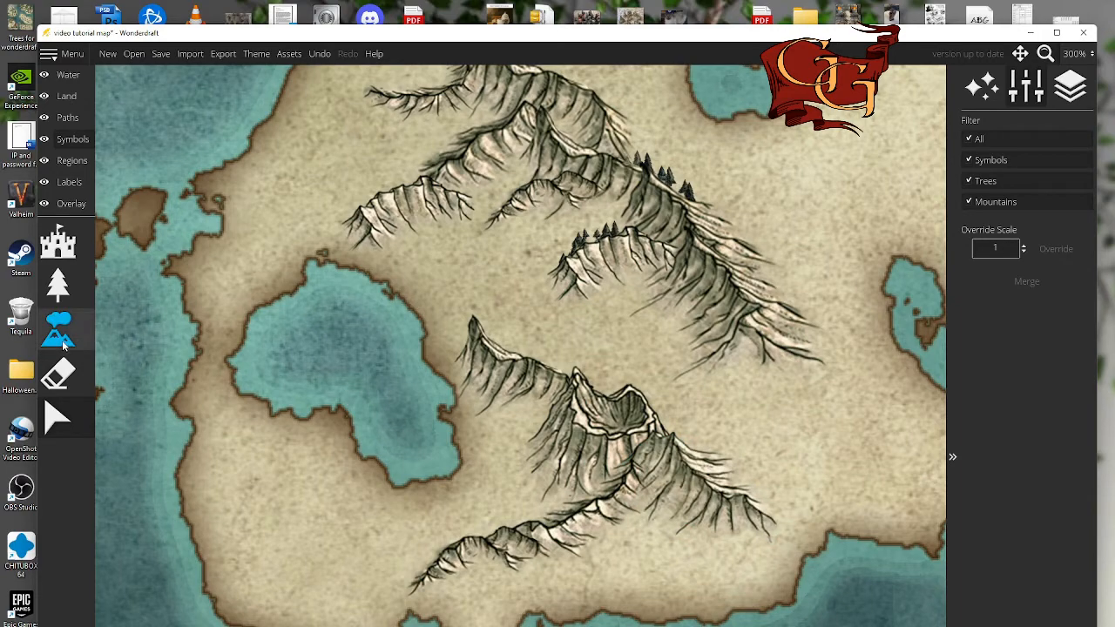
- Set up the tree brush with the dark pine symbol on layer +2 at symbol scale 15
{"action": "left_click", "coordinate": [60, 339]}
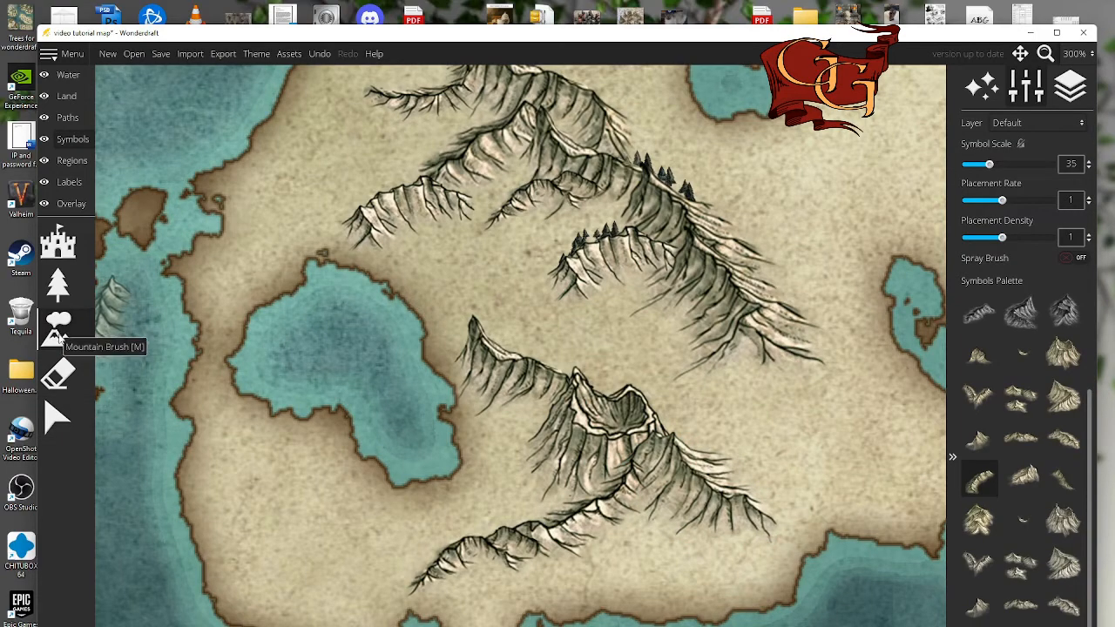
{"action": "left_click", "coordinate": [57, 284]}
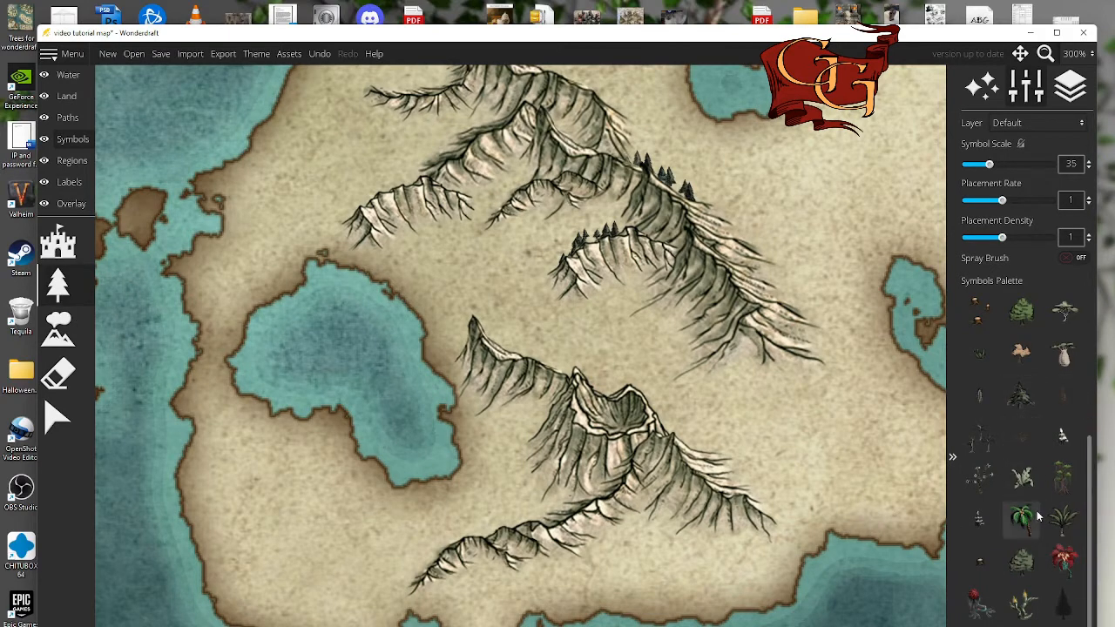
{"action": "left_click", "coordinate": [1023, 399]}
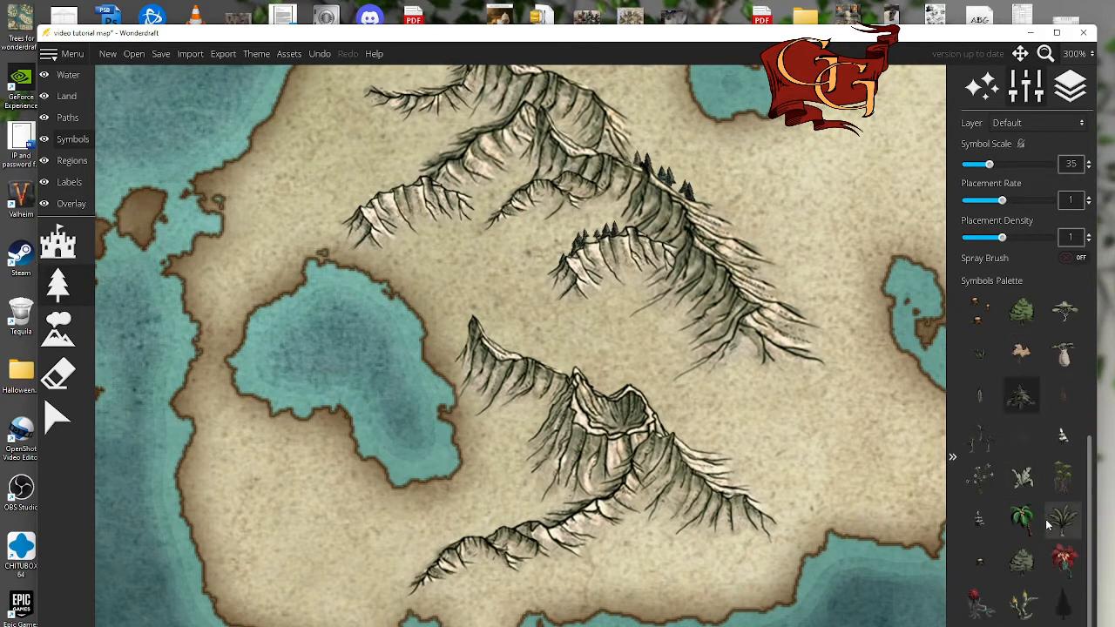
{"action": "left_click", "coordinate": [1041, 122]}
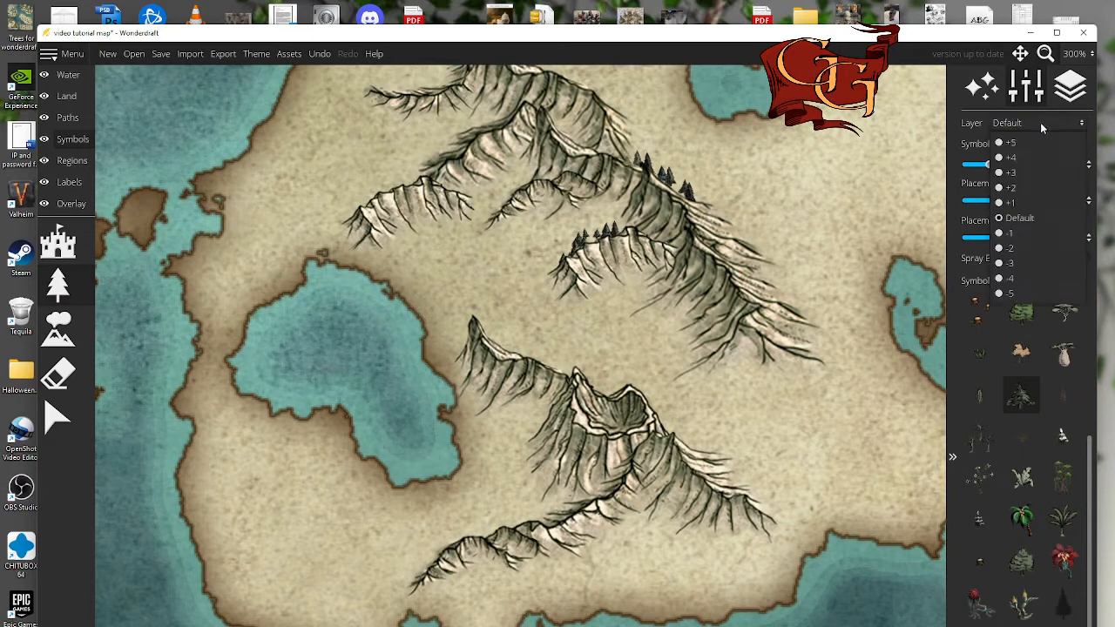
{"action": "left_click", "coordinate": [1038, 188]}
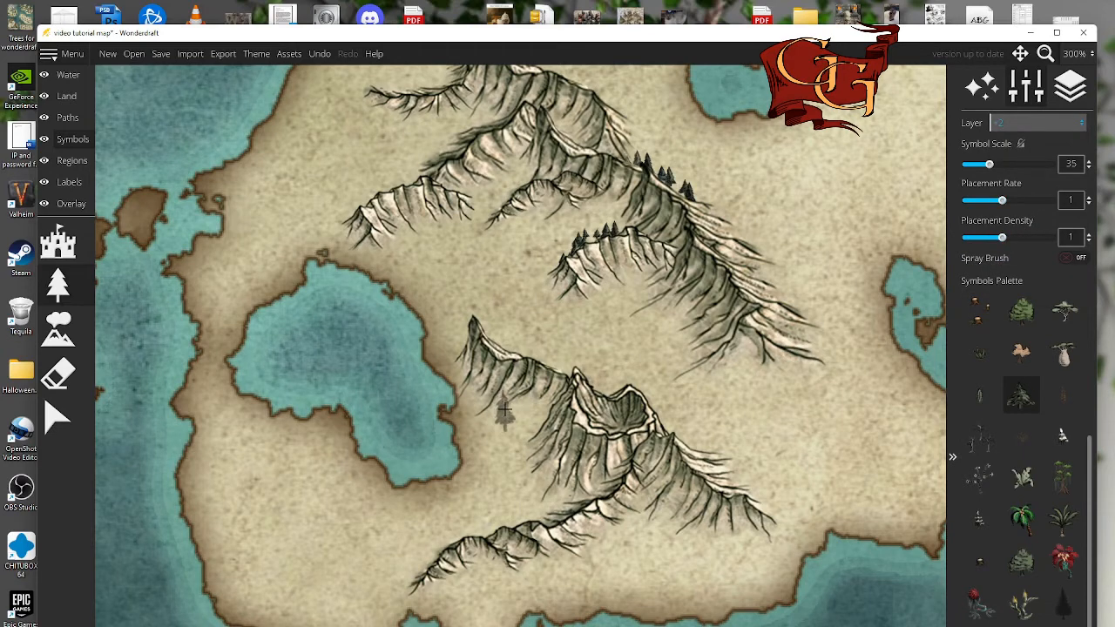
{"action": "key", "text": "bracketleft"}
{"action": "key", "text": "bracketleft"}
{"action": "key", "text": "bracketleft"}
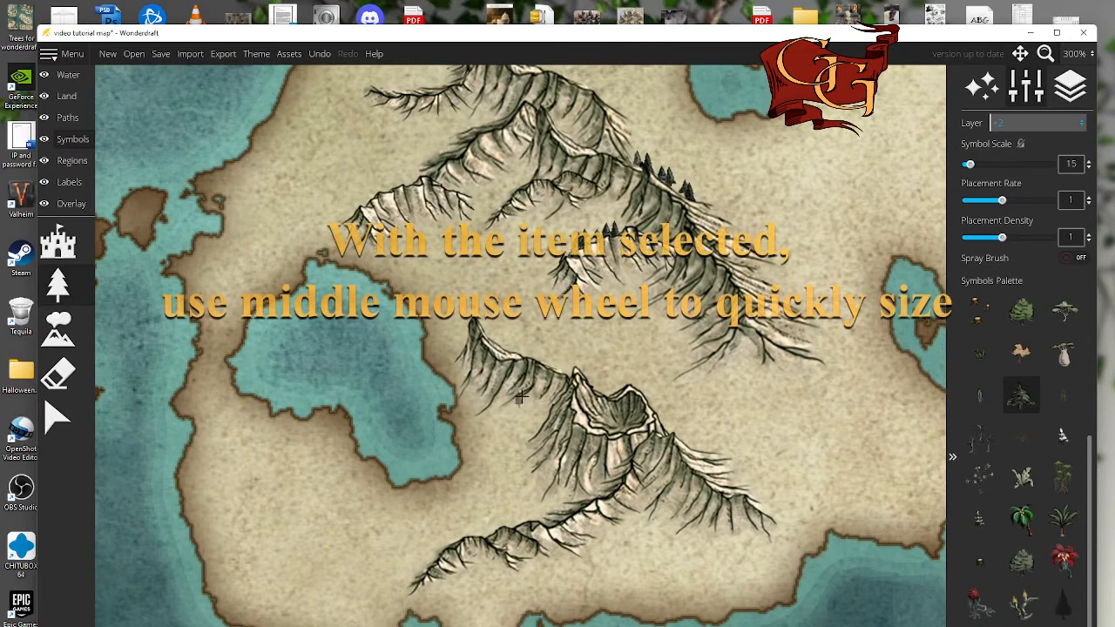
{"action": "scroll", "coordinate": [477, 372], "scroll_direction": "down", "scroll_amount": 1}
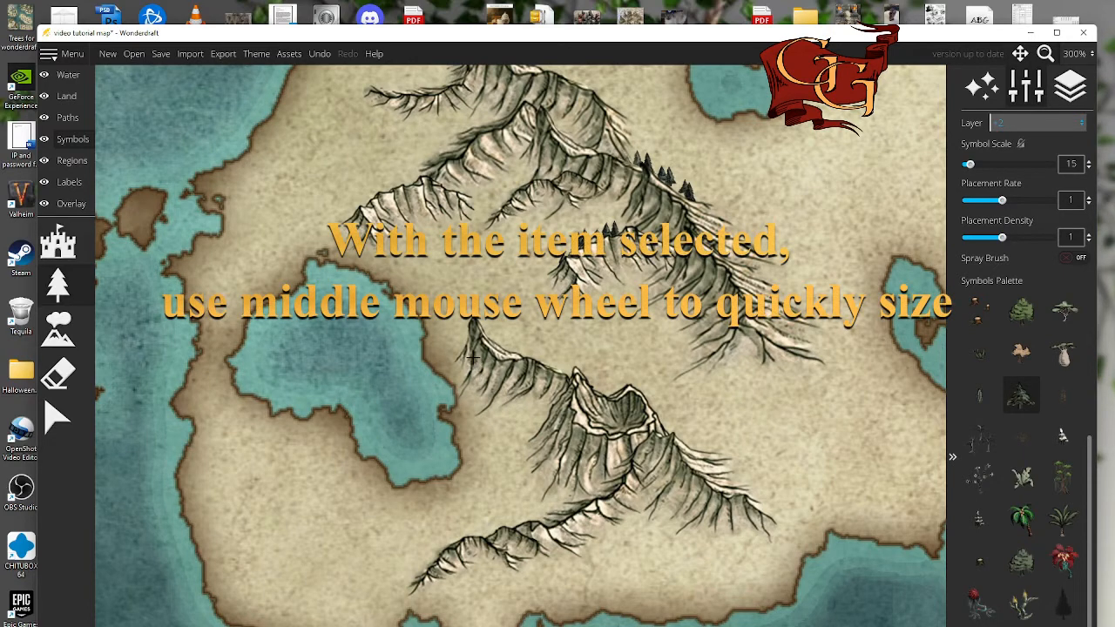
- Paint dark pines down the front slope of the lower mountain group on layer +2, raising the placement density to 1.75 for a thicker forest
{"action": "mouse_move", "coordinate": [467, 352]}
{"action": "left_mouse_down"}
{"action": "mouse_move", "coordinate": [521, 372]}
{"action": "mouse_move", "coordinate": [549, 391]}
{"action": "mouse_move", "coordinate": [505, 393]}
{"action": "mouse_move", "coordinate": [533, 417]}
{"action": "mouse_move", "coordinate": [539, 406]}
{"action": "mouse_move", "coordinate": [534, 443]}
{"action": "mouse_move", "coordinate": [551, 431]}
{"action": "mouse_move", "coordinate": [590, 477]}
{"action": "mouse_move", "coordinate": [563, 477]}
{"action": "mouse_move", "coordinate": [538, 453]}
{"action": "left_mouse_up"}
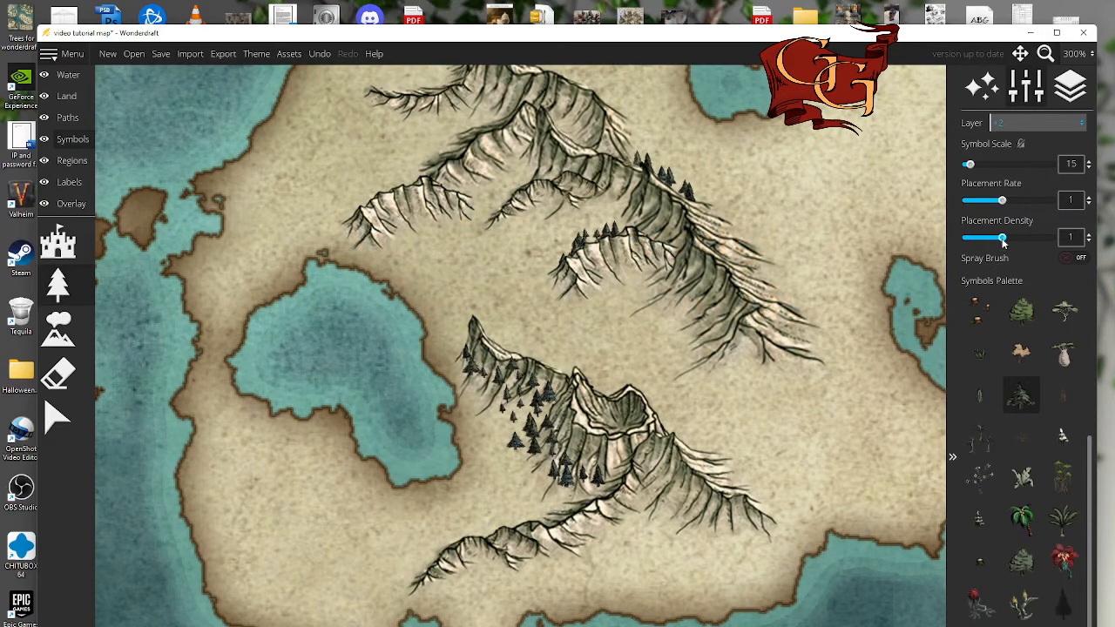
{"action": "left_click_drag", "start_coordinate": [1003, 241], "coordinate": [1040, 245]}
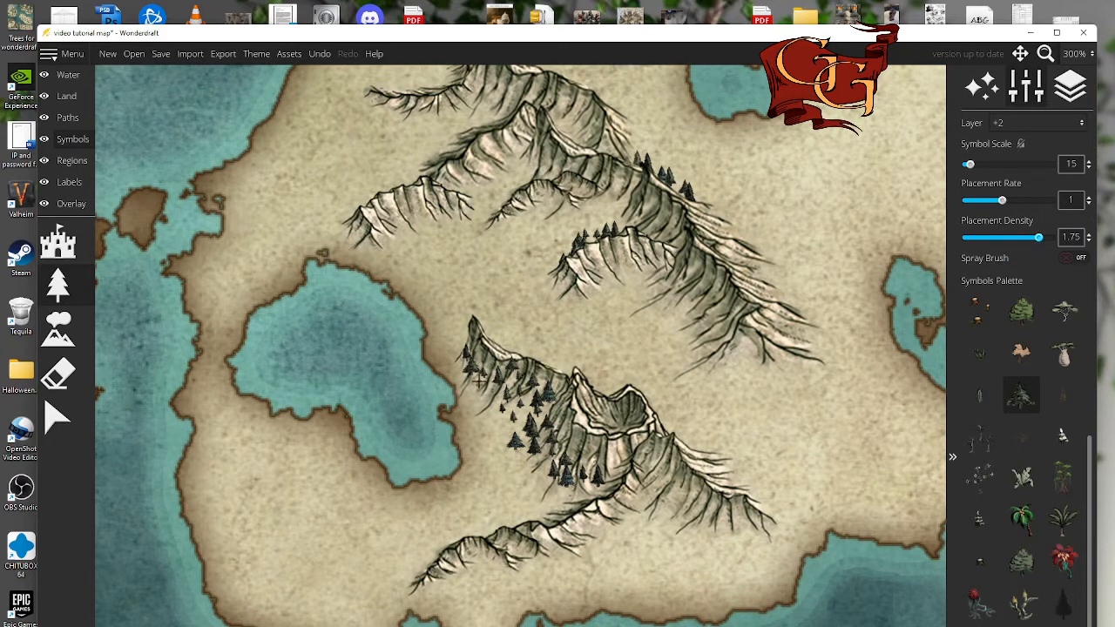
{"action": "mouse_move", "coordinate": [477, 378]}
{"action": "left_mouse_down"}
{"action": "mouse_move", "coordinate": [506, 394]}
{"action": "mouse_move", "coordinate": [502, 380]}
{"action": "mouse_move", "coordinate": [493, 397]}
{"action": "mouse_move", "coordinate": [488, 388]}
{"action": "mouse_move", "coordinate": [514, 401]}
{"action": "mouse_move", "coordinate": [529, 388]}
{"action": "mouse_move", "coordinate": [518, 419]}
{"action": "mouse_move", "coordinate": [514, 407]}
{"action": "mouse_move", "coordinate": [551, 429]}
{"action": "mouse_move", "coordinate": [494, 407]}
{"action": "mouse_move", "coordinate": [516, 413]}
{"action": "mouse_move", "coordinate": [520, 430]}
{"action": "mouse_move", "coordinate": [451, 342]}
{"action": "left_mouse_up"}
{"action": "mouse_move", "coordinate": [518, 427]}
{"action": "left_mouse_down"}
{"action": "mouse_move", "coordinate": [566, 478]}
{"action": "mouse_move", "coordinate": [519, 508]}
{"action": "mouse_move", "coordinate": [553, 488]}
{"action": "mouse_move", "coordinate": [533, 469]}
{"action": "mouse_move", "coordinate": [527, 489]}
{"action": "left_mouse_up"}
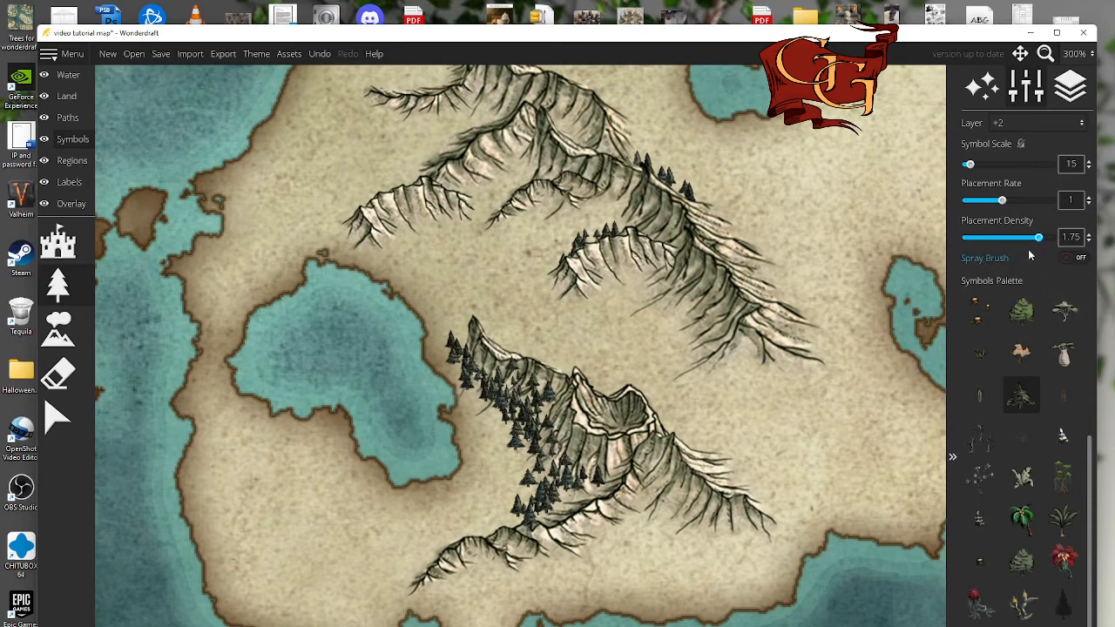
- Switch the tree brush to layer -2 and place pines behind the lower group's western ridge and around its peak
{"action": "left_click", "coordinate": [1025, 124]}
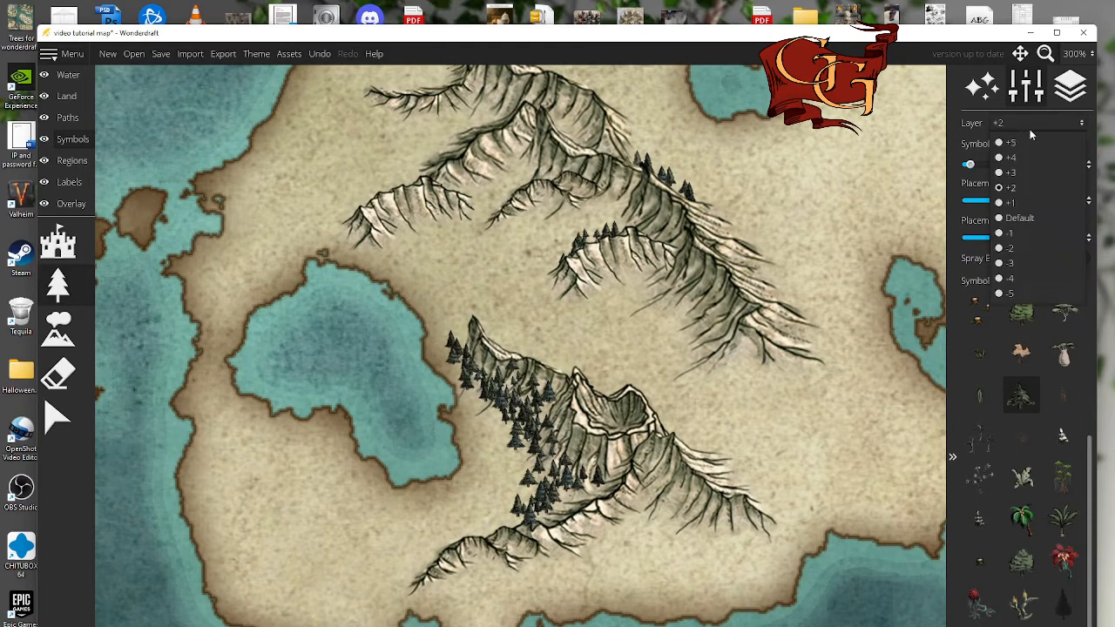
{"action": "left_click", "coordinate": [1034, 251]}
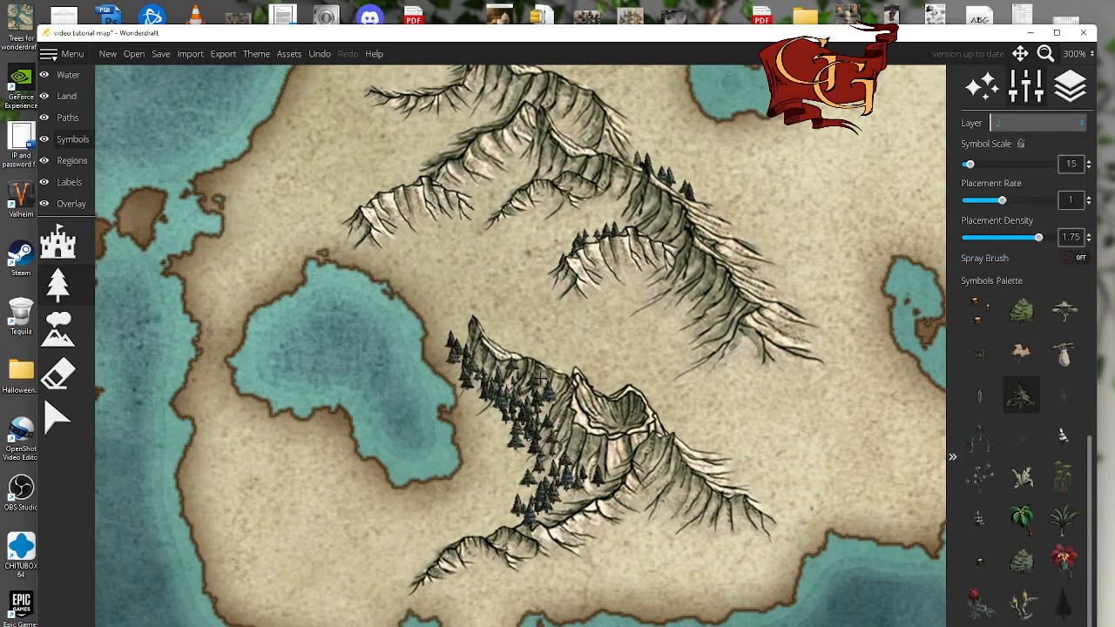
{"action": "mouse_move", "coordinate": [473, 314]}
{"action": "left_mouse_down"}
{"action": "mouse_move", "coordinate": [501, 342]}
{"action": "mouse_move", "coordinate": [570, 352]}
{"action": "left_mouse_up"}
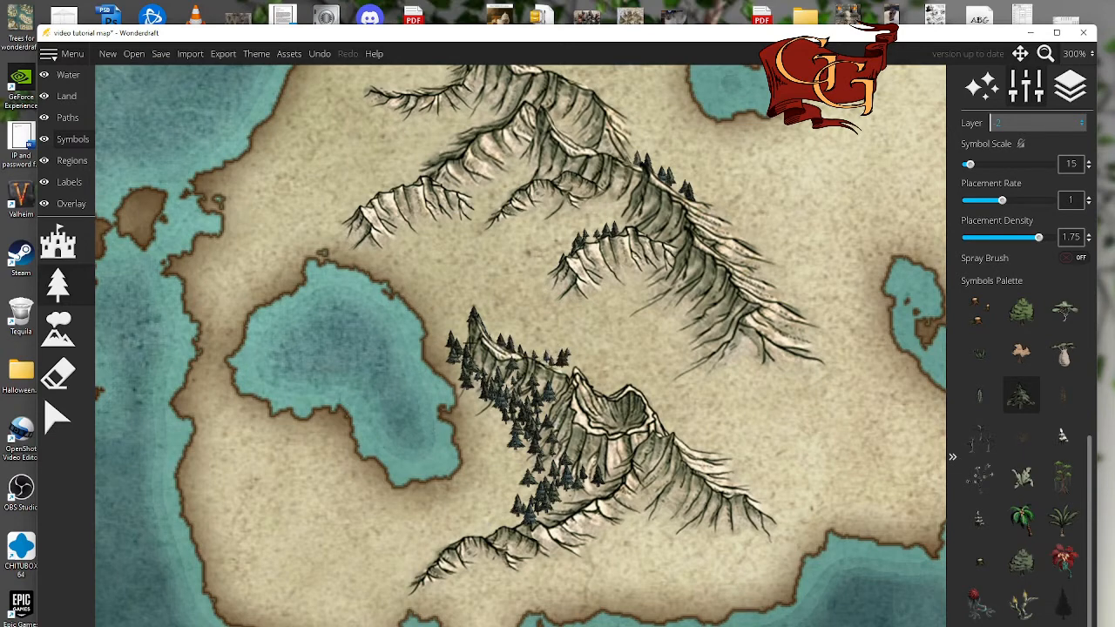
{"action": "left_click", "coordinate": [467, 313]}
{"action": "left_click", "coordinate": [490, 328]}
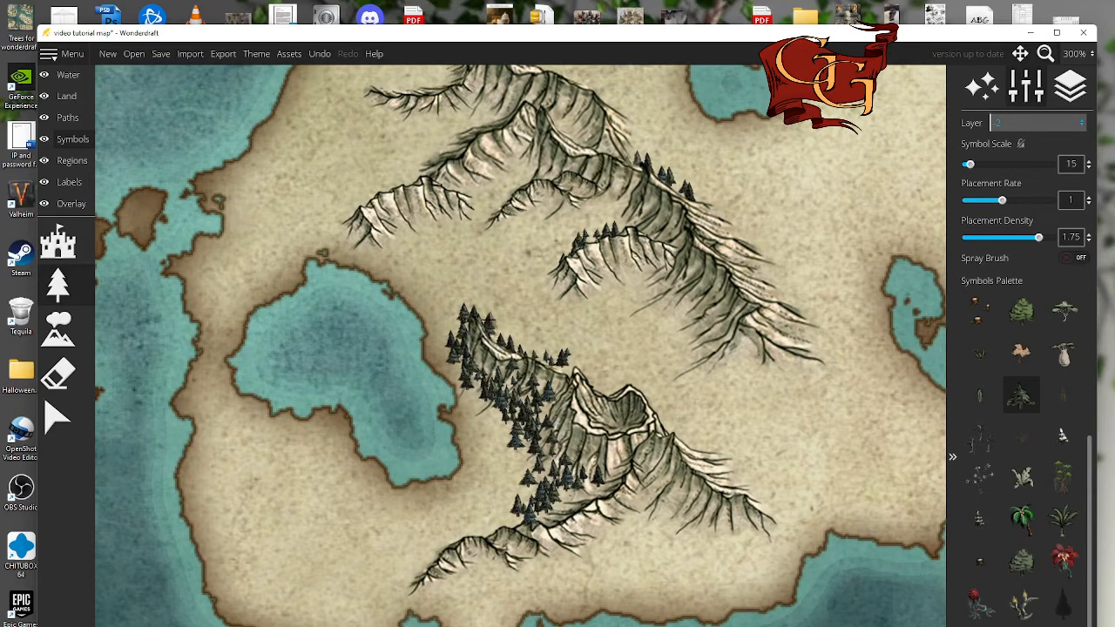
{"action": "left_click", "coordinate": [485, 312]}
{"action": "left_click", "coordinate": [459, 365]}
{"action": "left_click", "coordinate": [457, 331]}
{"action": "left_click", "coordinate": [451, 317]}
{"action": "left_click", "coordinate": [450, 299]}
- Reduce the symbol scale to 10 and add small pines around the edges of the lower mountain group, trailing off northwest of its peak
{"action": "key", "text": "bracketleft"}
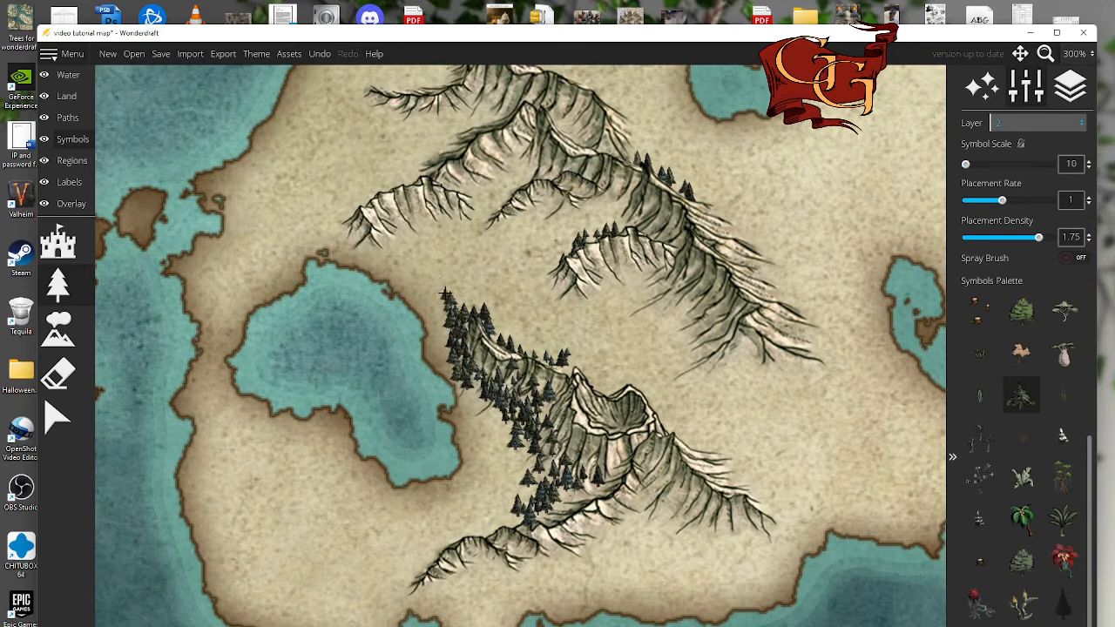
{"action": "left_click_drag", "start_coordinate": [444, 294], "coordinate": [418, 261]}
{"action": "left_click_drag", "start_coordinate": [460, 294], "coordinate": [555, 352]}
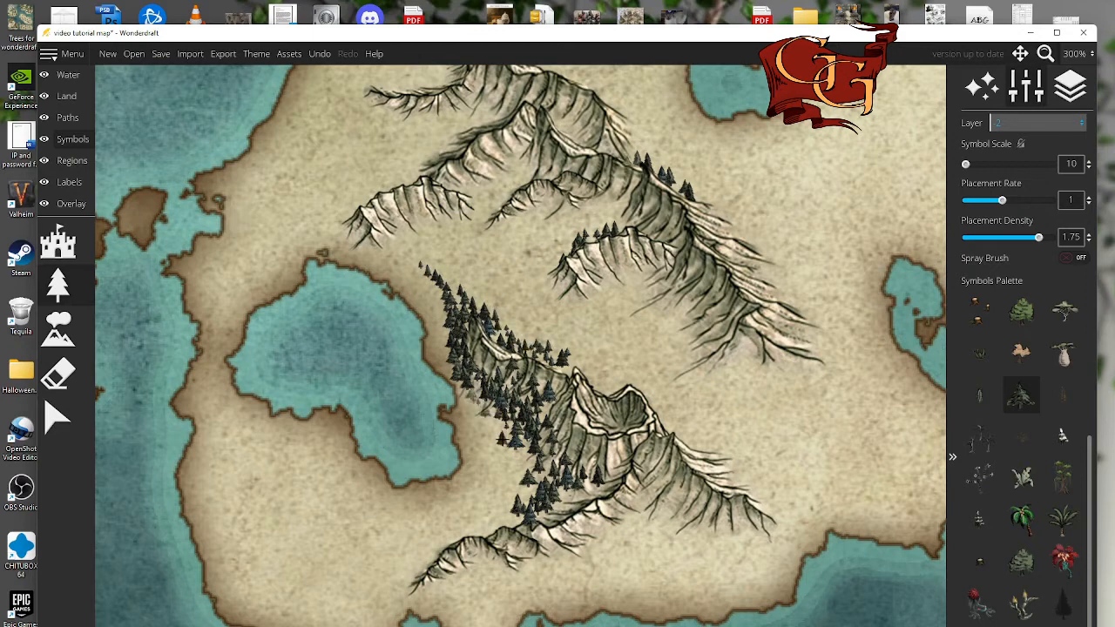
{"action": "left_click_drag", "start_coordinate": [494, 436], "coordinate": [506, 464]}
{"action": "left_click_drag", "start_coordinate": [504, 523], "coordinate": [486, 528]}
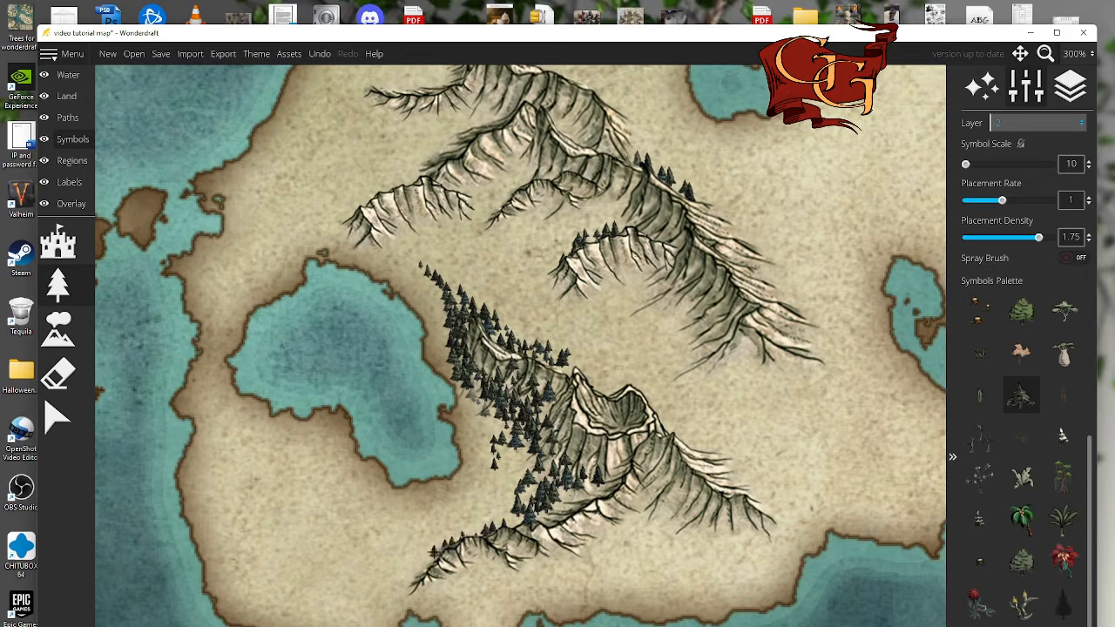
{"action": "left_click_drag", "start_coordinate": [433, 552], "coordinate": [402, 561]}
{"action": "left_click_drag", "start_coordinate": [660, 419], "coordinate": [722, 441]}
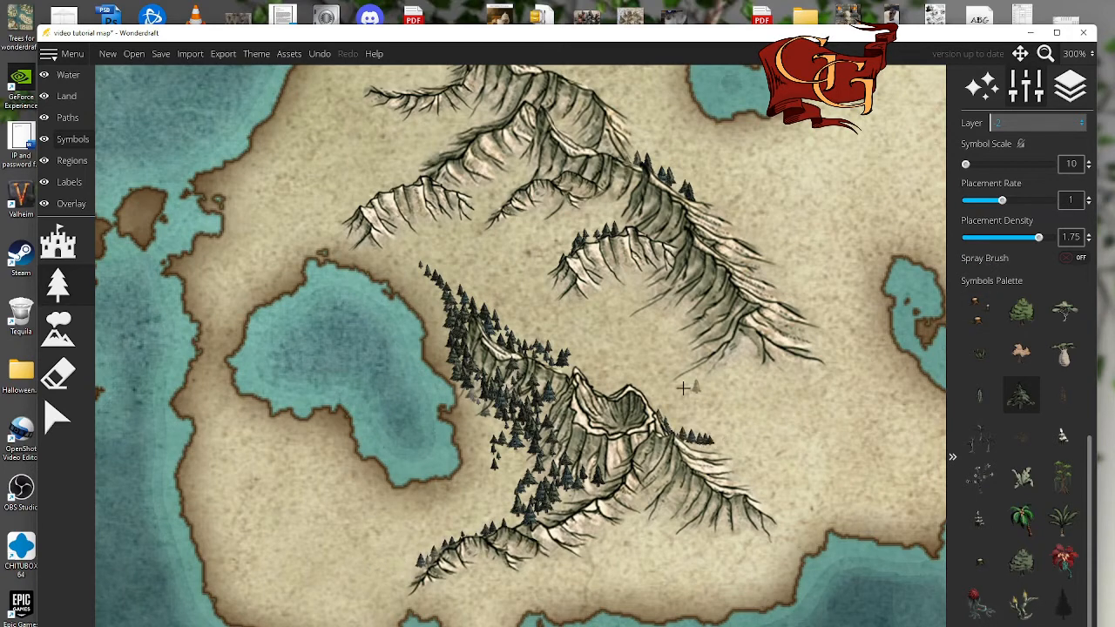
- Raise the symbol scale to 20 and paint larger pines behind the crater rim
{"action": "key", "text": "bracketright"}
{"action": "key", "text": "bracketright"}
{"action": "mouse_move", "coordinate": [660, 415]}
{"action": "left_mouse_down"}
{"action": "mouse_move", "coordinate": [634, 385]}
{"action": "mouse_move", "coordinate": [599, 396]}
{"action": "left_mouse_up"}
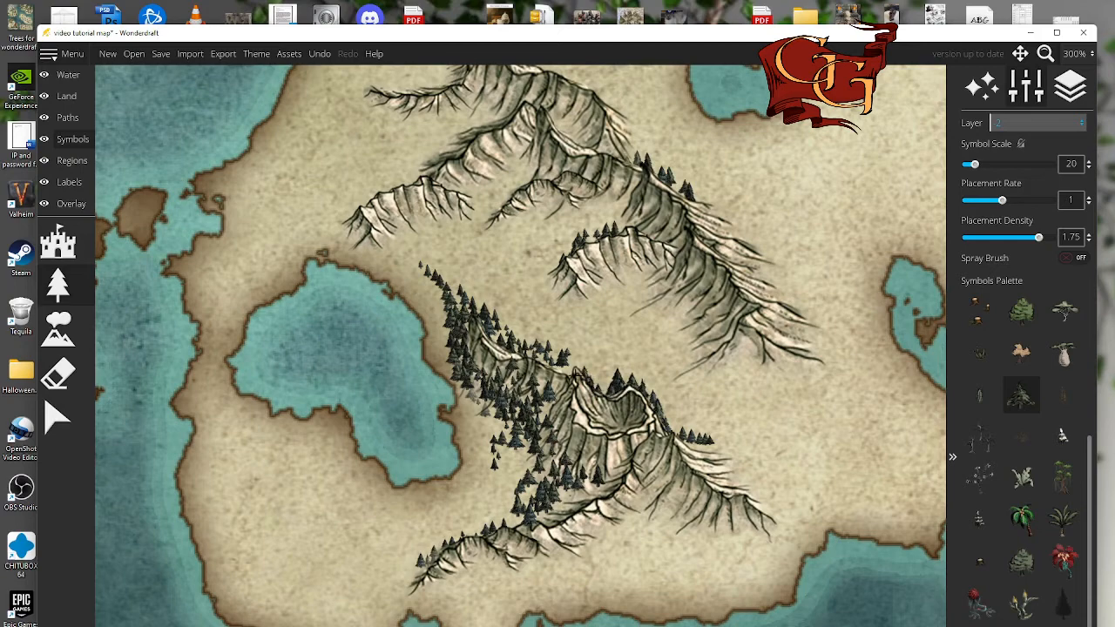
- Set the symbol scale to 15, fill the ground behind the crater and its eastern side with pines, and undo the last placement
{"action": "scroll", "coordinate": [598, 363], "scroll_direction": "down", "scroll_amount": 1}
{"action": "left_click", "coordinate": [575, 362]}
{"action": "mouse_move", "coordinate": [600, 377]}
{"action": "left_mouse_down"}
{"action": "mouse_move", "coordinate": [587, 353]}
{"action": "mouse_move", "coordinate": [665, 380]}
{"action": "mouse_move", "coordinate": [703, 423]}
{"action": "left_mouse_up"}
{"action": "mouse_move", "coordinate": [686, 390]}
{"action": "left_mouse_down"}
{"action": "mouse_move", "coordinate": [690, 366]}
{"action": "mouse_move", "coordinate": [675, 355]}
{"action": "mouse_move", "coordinate": [660, 366]}
{"action": "left_mouse_up"}
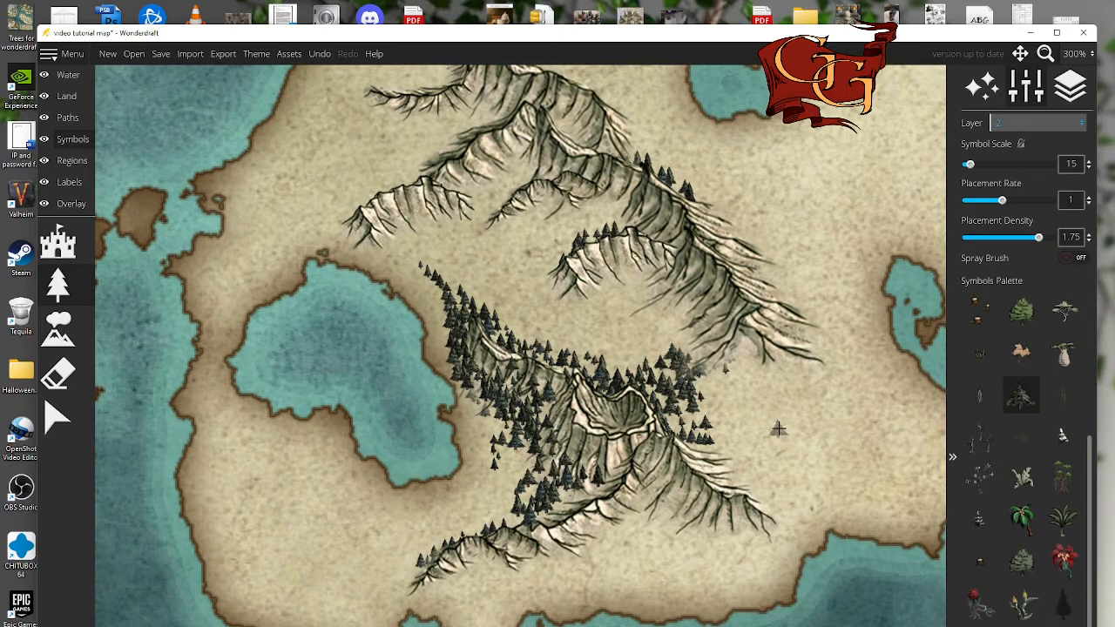
{"action": "key", "text": "ctrl+z"}
- Switch the tree brush to layer +2 and scatter pines along the front of the upper range and across the valley between the ranges
{"action": "left_click", "coordinate": [1037, 127]}
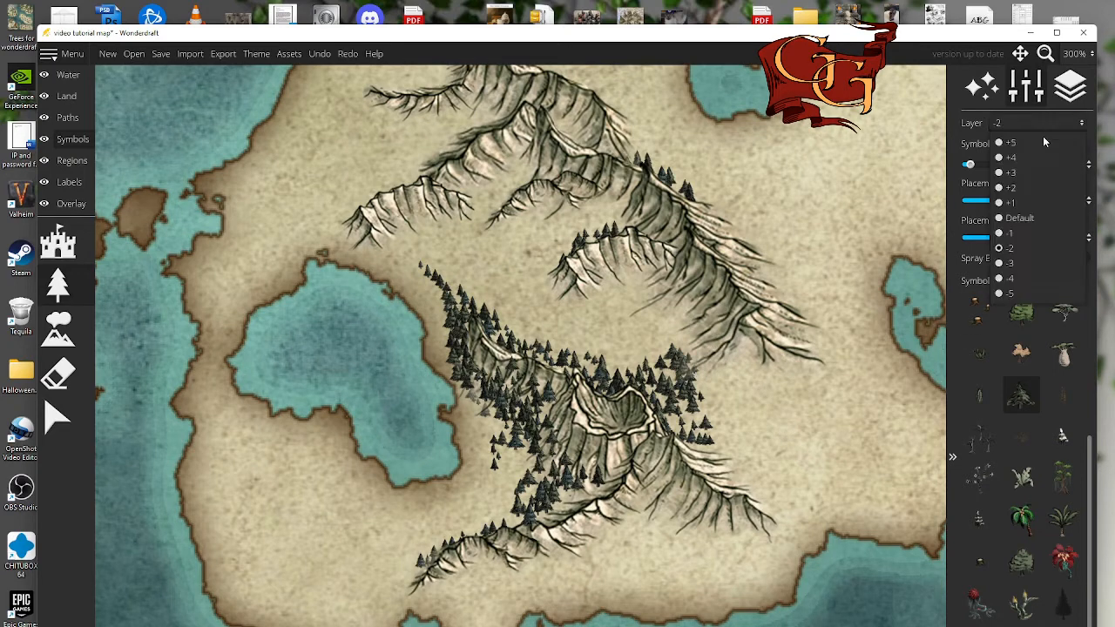
{"action": "left_click", "coordinate": [1045, 193]}
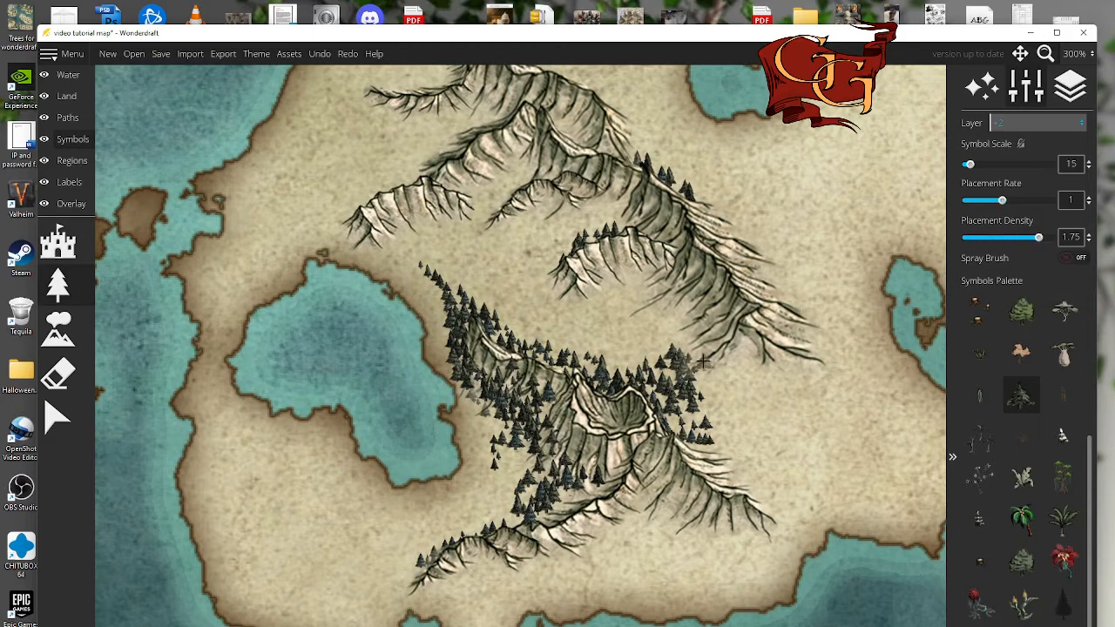
{"action": "mouse_move", "coordinate": [699, 360]}
{"action": "left_mouse_down"}
{"action": "mouse_move", "coordinate": [717, 357]}
{"action": "mouse_move", "coordinate": [713, 335]}
{"action": "mouse_move", "coordinate": [696, 293]}
{"action": "mouse_move", "coordinate": [693, 336]}
{"action": "mouse_move", "coordinate": [677, 275]}
{"action": "mouse_move", "coordinate": [614, 308]}
{"action": "mouse_move", "coordinate": [577, 290]}
{"action": "mouse_move", "coordinate": [610, 266]}
{"action": "mouse_move", "coordinate": [636, 283]}
{"action": "mouse_move", "coordinate": [662, 275]}
{"action": "mouse_move", "coordinate": [626, 321]}
{"action": "mouse_move", "coordinate": [619, 286]}
{"action": "mouse_move", "coordinate": [578, 281]}
{"action": "mouse_move", "coordinate": [557, 293]}
{"action": "mouse_move", "coordinate": [546, 277]}
{"action": "mouse_move", "coordinate": [523, 310]}
{"action": "mouse_move", "coordinate": [494, 273]}
{"action": "left_mouse_up"}
{"action": "left_click", "coordinate": [480, 245]}
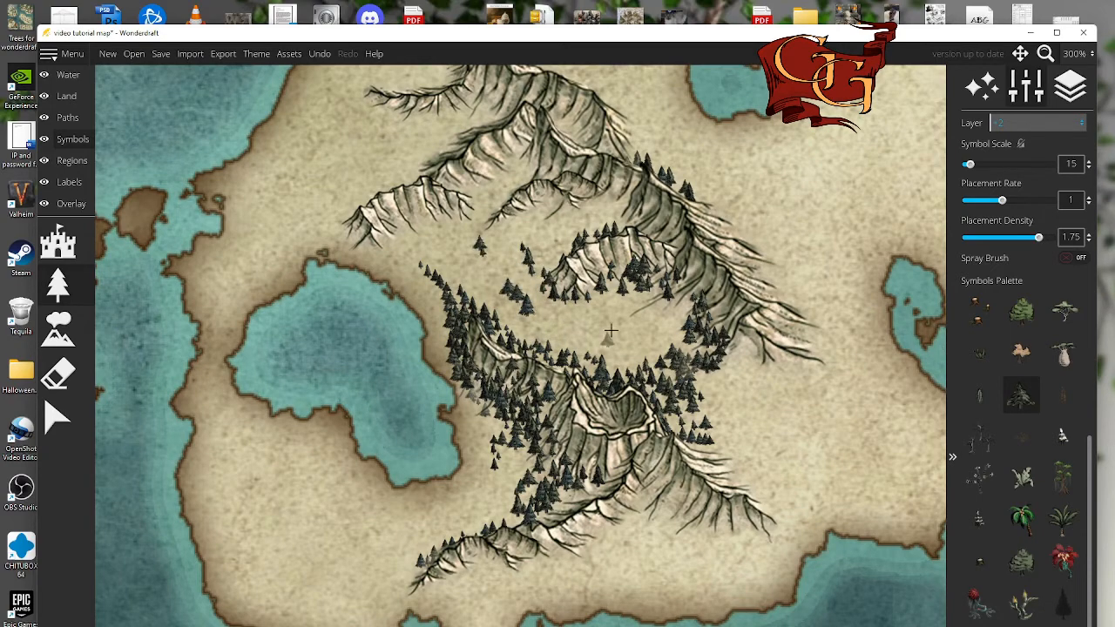
{"action": "left_click_drag", "start_coordinate": [612, 315], "coordinate": [650, 325]}
{"action": "left_click", "coordinate": [581, 318]}
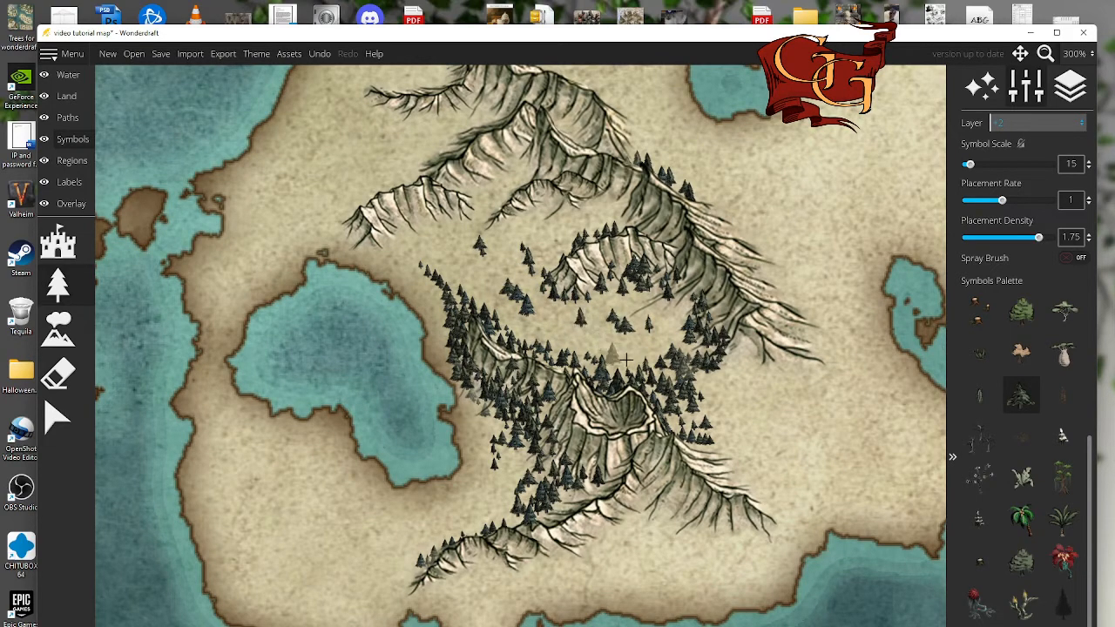
{"action": "left_click", "coordinate": [613, 342]}
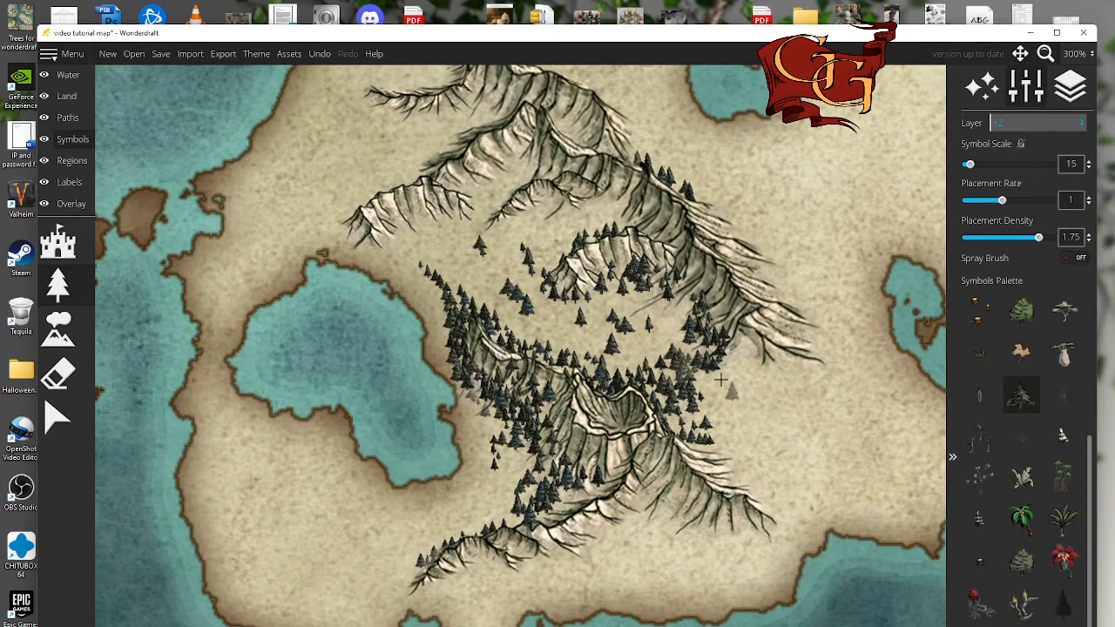
- Add a cluster of pines in front of the upper range's southeastern foot
{"action": "left_click", "coordinate": [747, 346]}
{"action": "mouse_move", "coordinate": [749, 345]}
{"action": "left_mouse_down"}
{"action": "mouse_move", "coordinate": [773, 381]}
{"action": "mouse_move", "coordinate": [772, 348]}
{"action": "mouse_move", "coordinate": [804, 368]}
{"action": "mouse_move", "coordinate": [764, 388]}
{"action": "left_mouse_up"}
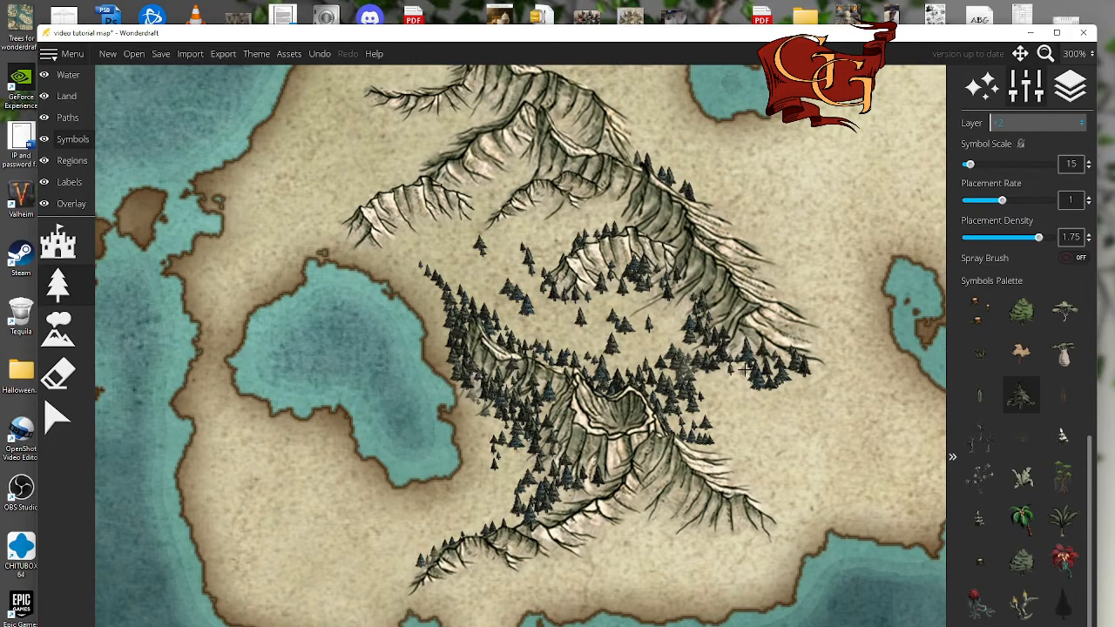
{"action": "left_click", "coordinate": [793, 394]}
{"action": "left_click", "coordinate": [773, 481]}
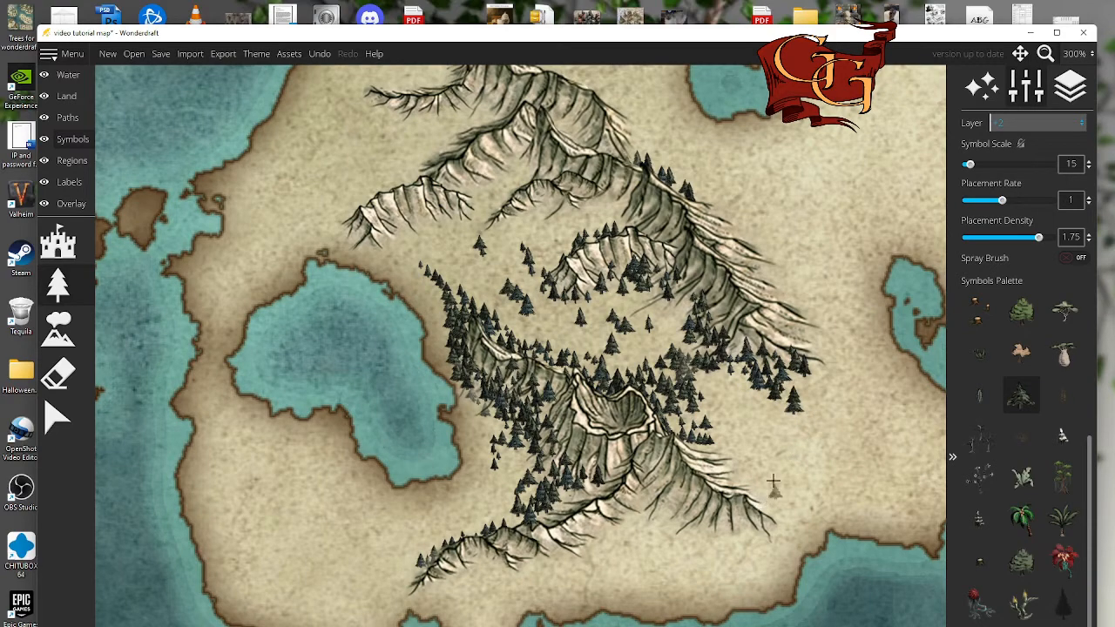
- Set the tree brush to layer -2 and paint pines behind the northernmost peak and down its eastern ridge
{"action": "left_click_drag", "start_coordinate": [738, 190], "coordinate": [697, 417]}
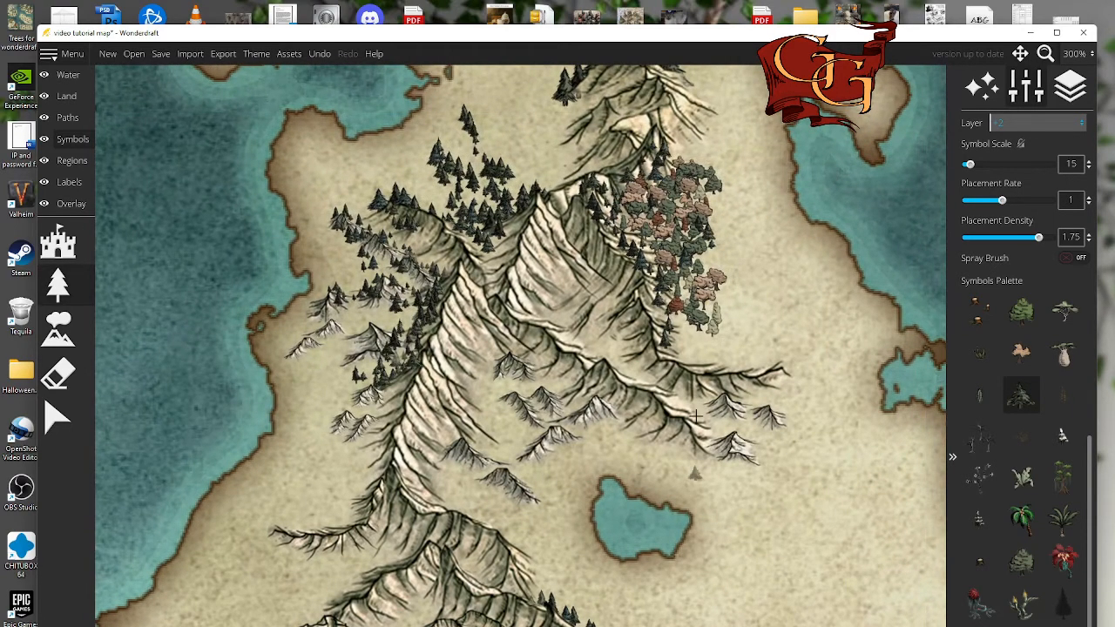
{"action": "left_click_drag", "start_coordinate": [699, 325], "coordinate": [684, 458]}
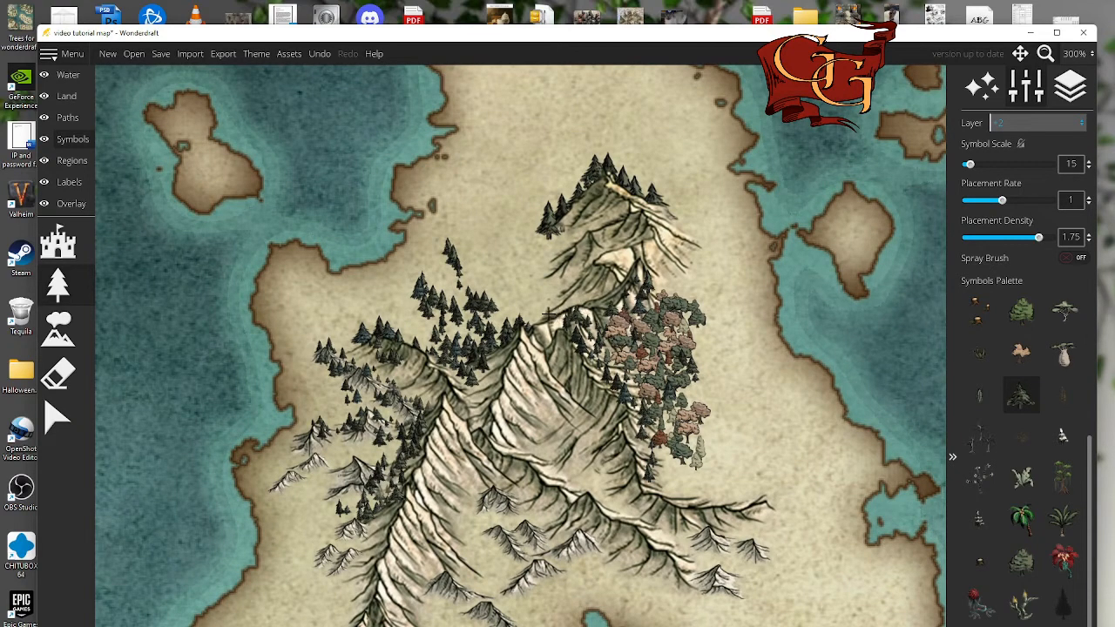
{"action": "left_click", "coordinate": [1036, 124]}
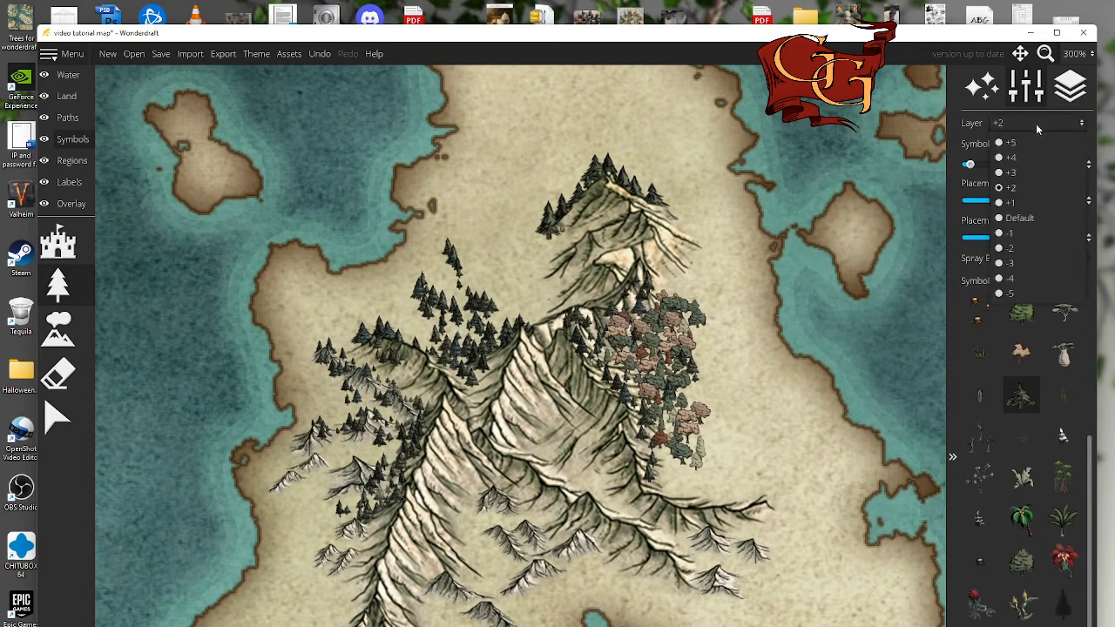
{"action": "left_click", "coordinate": [1029, 249]}
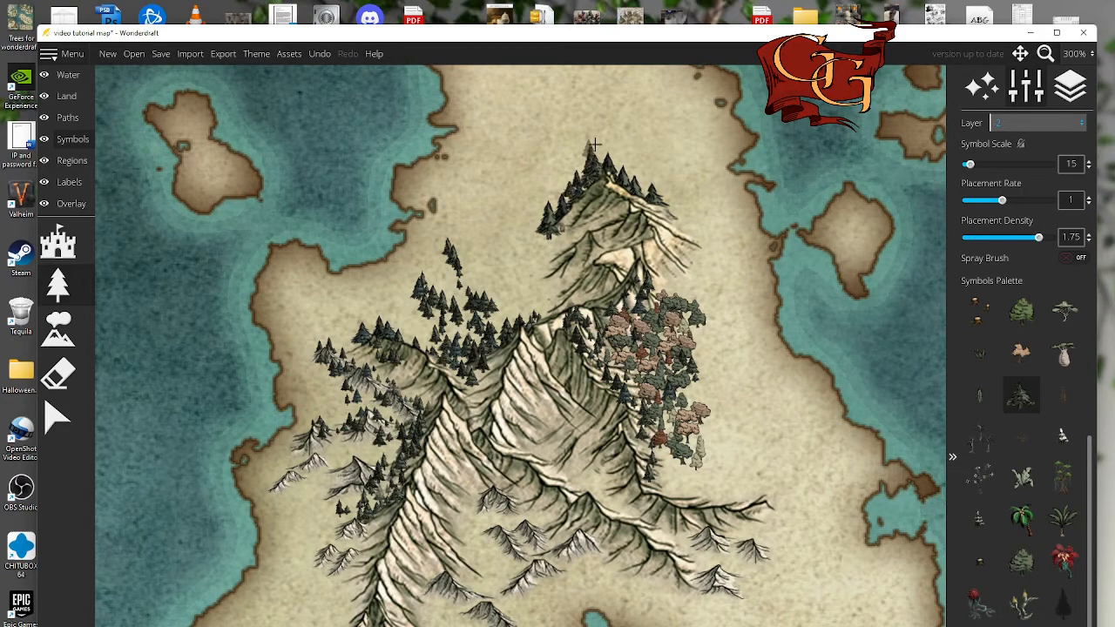
{"action": "mouse_move", "coordinate": [584, 157]}
{"action": "left_mouse_down"}
{"action": "mouse_move", "coordinate": [582, 109]}
{"action": "mouse_move", "coordinate": [554, 181]}
{"action": "mouse_move", "coordinate": [601, 153]}
{"action": "mouse_move", "coordinate": [640, 178]}
{"action": "mouse_move", "coordinate": [599, 109]}
{"action": "mouse_move", "coordinate": [610, 212]}
{"action": "mouse_move", "coordinate": [676, 194]}
{"action": "mouse_move", "coordinate": [702, 225]}
{"action": "left_mouse_up"}
- Return the tree brush to layer +2 and paint pines over the front slopes of the northernmost peak toward the main range
{"action": "left_click", "coordinate": [1037, 123]}
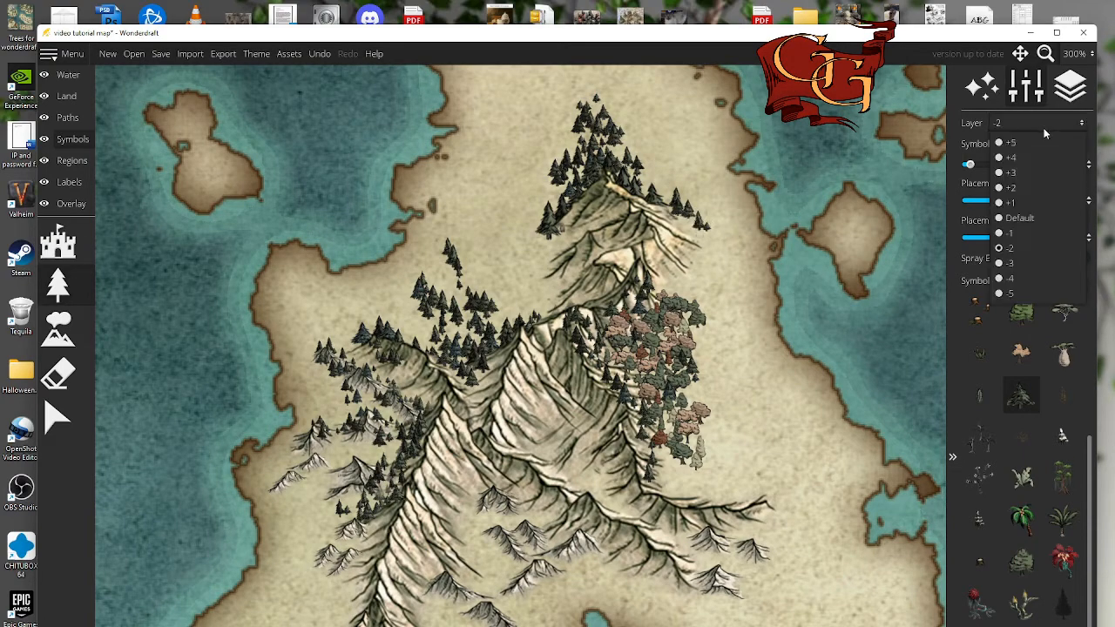
{"action": "left_click", "coordinate": [1040, 193]}
{"action": "mouse_move", "coordinate": [670, 205]}
{"action": "left_mouse_down"}
{"action": "mouse_move", "coordinate": [693, 231]}
{"action": "mouse_move", "coordinate": [669, 237]}
{"action": "mouse_move", "coordinate": [720, 239]}
{"action": "mouse_move", "coordinate": [572, 217]}
{"action": "mouse_move", "coordinate": [596, 218]}
{"action": "mouse_move", "coordinate": [567, 233]}
{"action": "mouse_move", "coordinate": [561, 263]}
{"action": "mouse_move", "coordinate": [613, 241]}
{"action": "mouse_move", "coordinate": [579, 261]}
{"action": "mouse_move", "coordinate": [582, 283]}
{"action": "mouse_move", "coordinate": [551, 293]}
{"action": "mouse_move", "coordinate": [549, 255]}
{"action": "mouse_move", "coordinate": [525, 311]}
{"action": "mouse_move", "coordinate": [515, 248]}
{"action": "mouse_move", "coordinate": [548, 342]}
{"action": "left_mouse_up"}
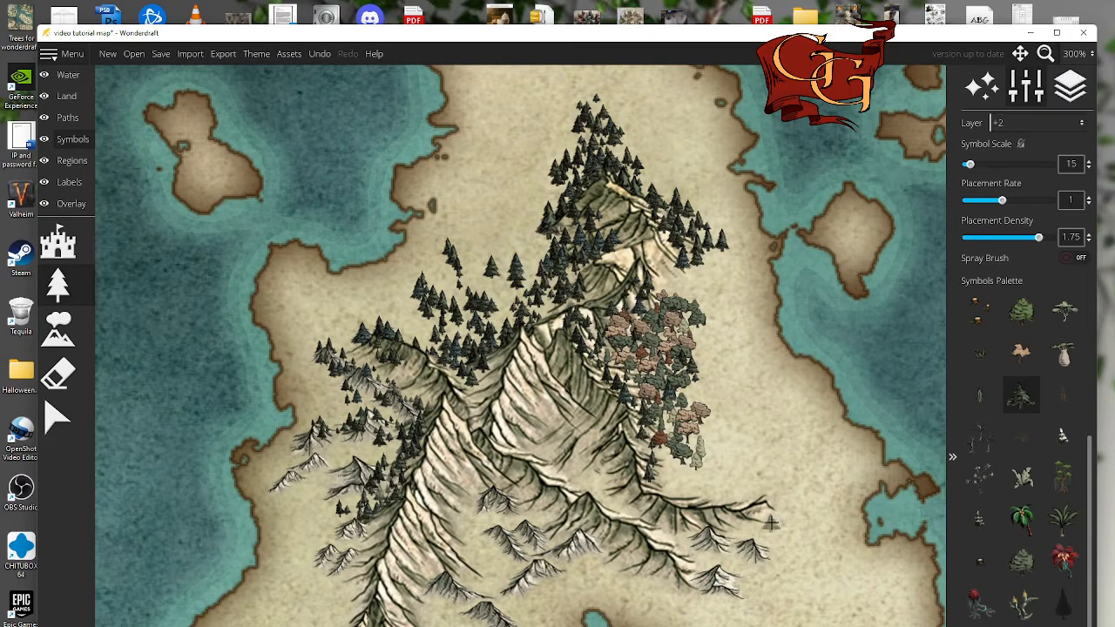
{"action": "left_click_drag", "start_coordinate": [682, 626], "coordinate": [752, 569]}
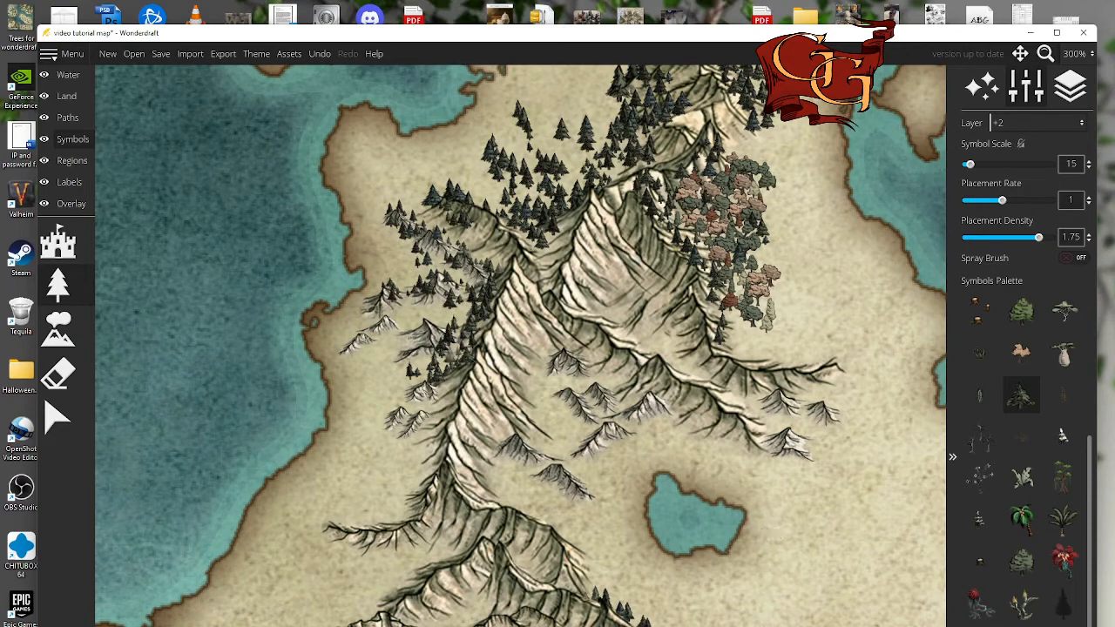
{"action": "left_click_drag", "start_coordinate": [767, 625], "coordinate": [665, 365]}
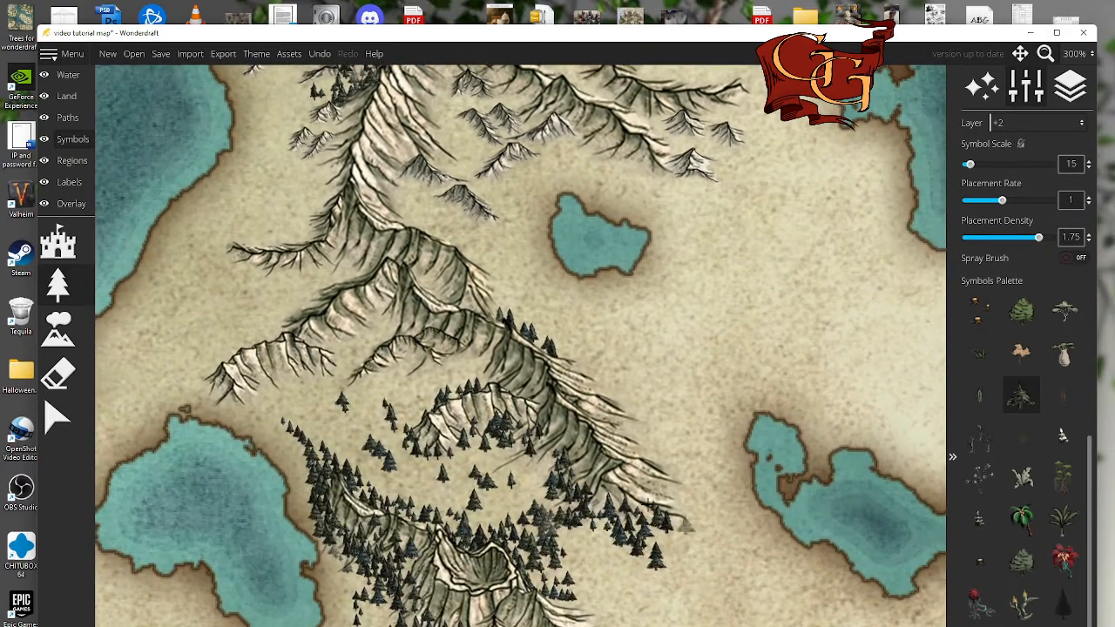
{"action": "left_click_drag", "start_coordinate": [387, 473], "coordinate": [514, 484]}
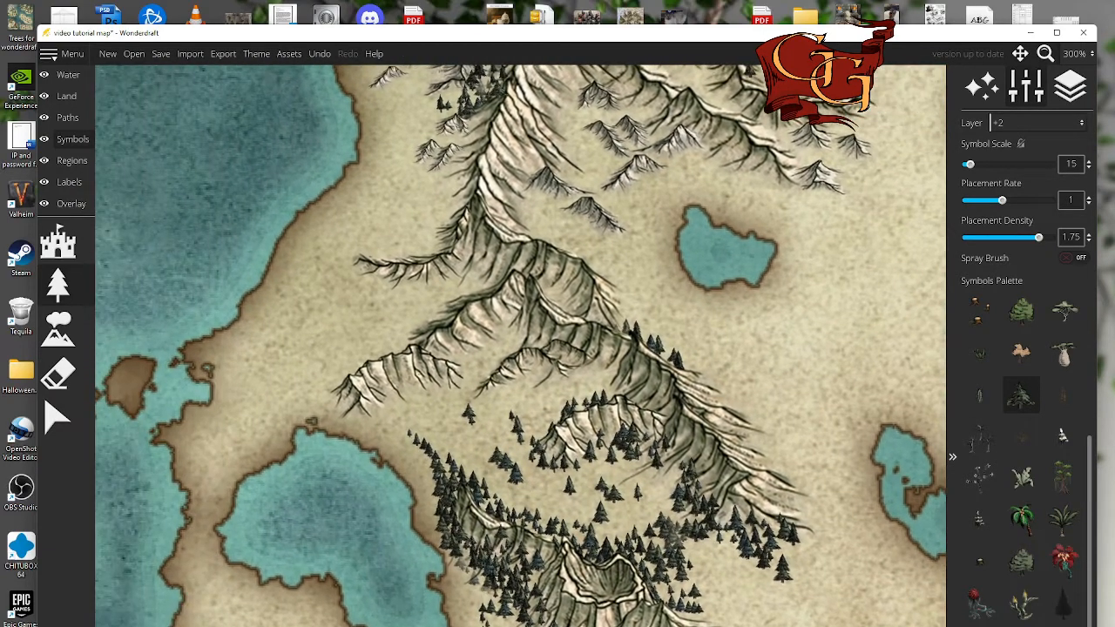